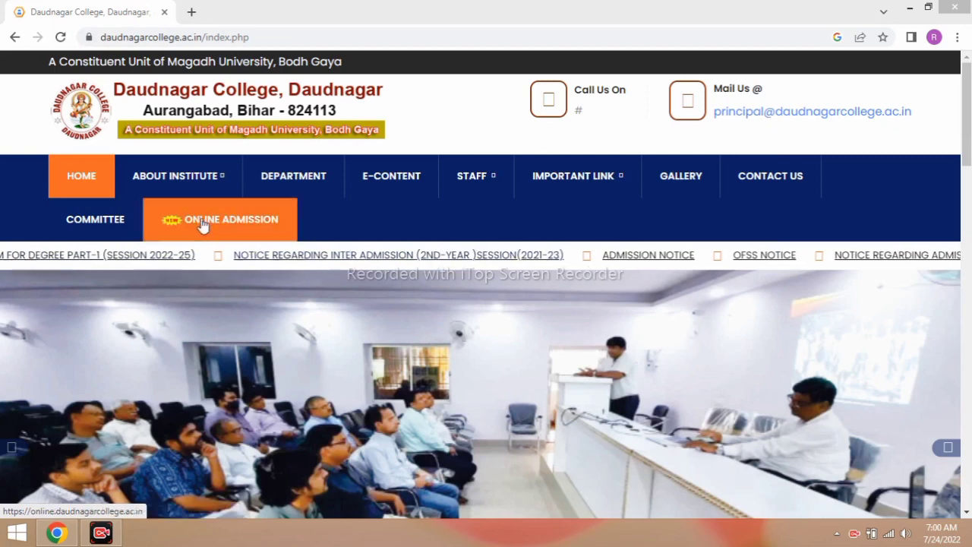
Step: Open the college's online admission portal and start the degree application through the Degree Admission Apply Form
click(255, 220)
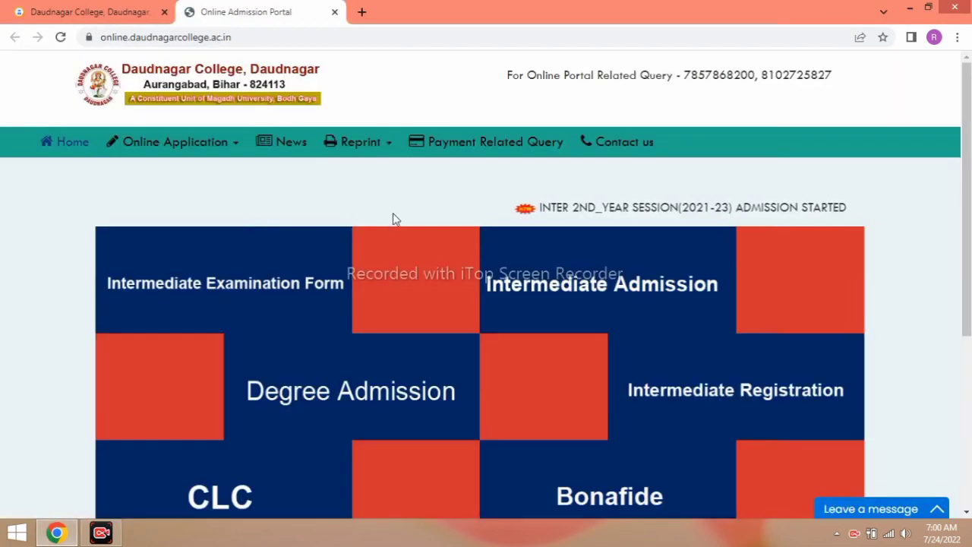
scroll(935, 206, down, 3)
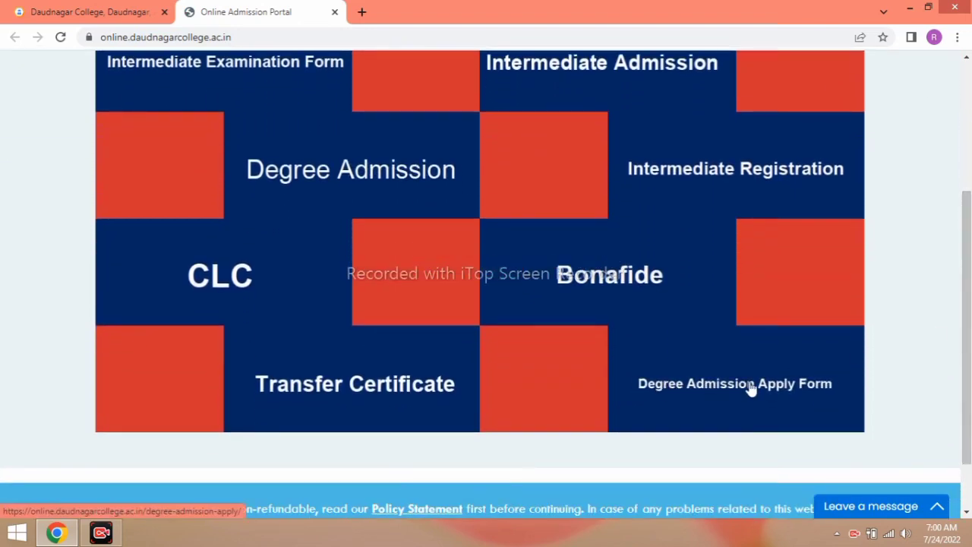
click(752, 387)
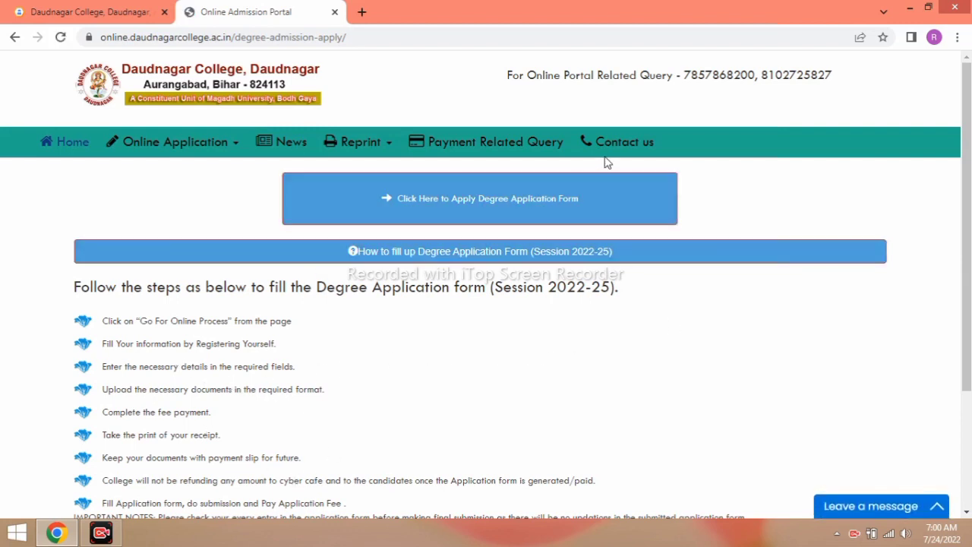
click(477, 204)
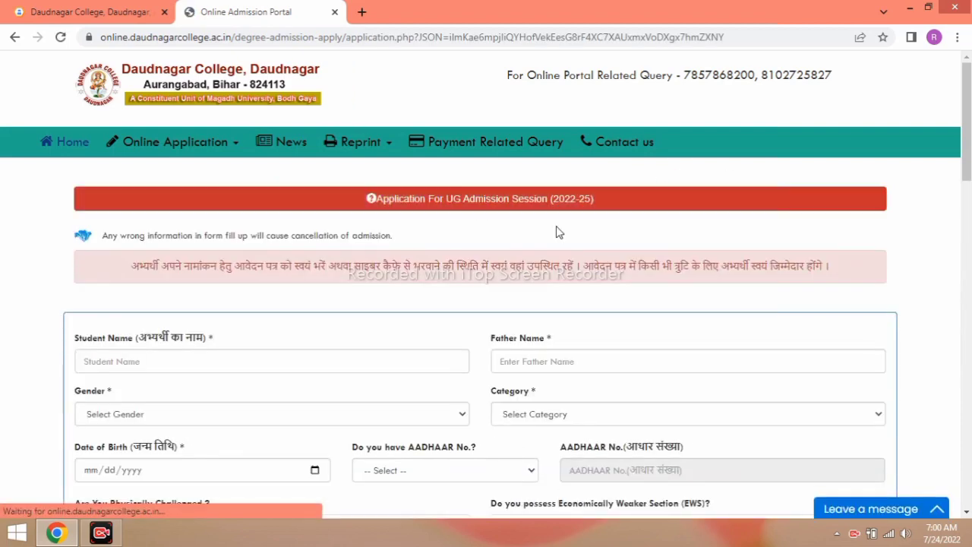
Step: Examine the form's personal details, 12th stream, examination passed, board, passing year and board roll number fields, marking each one
scroll(486, 283, down, 3)
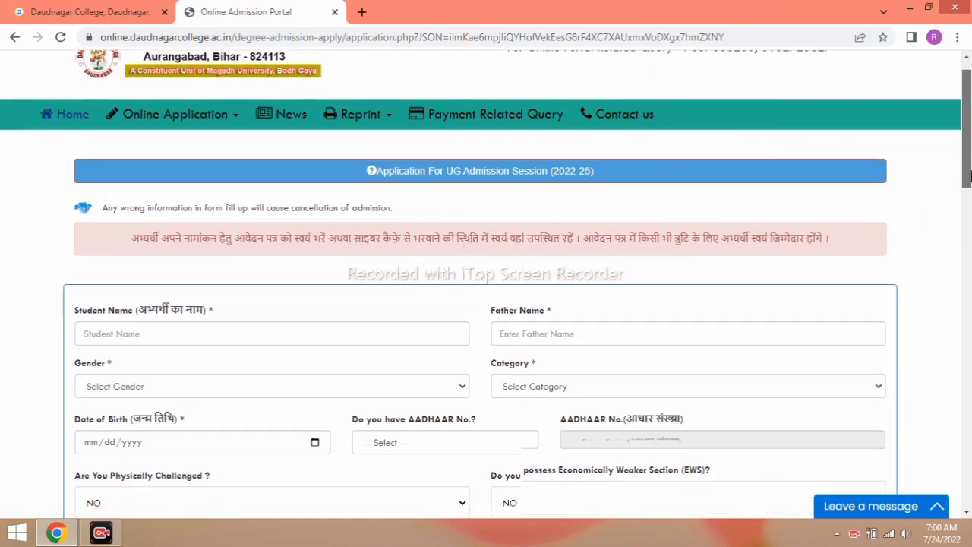
scroll(486, 284, down, 1)
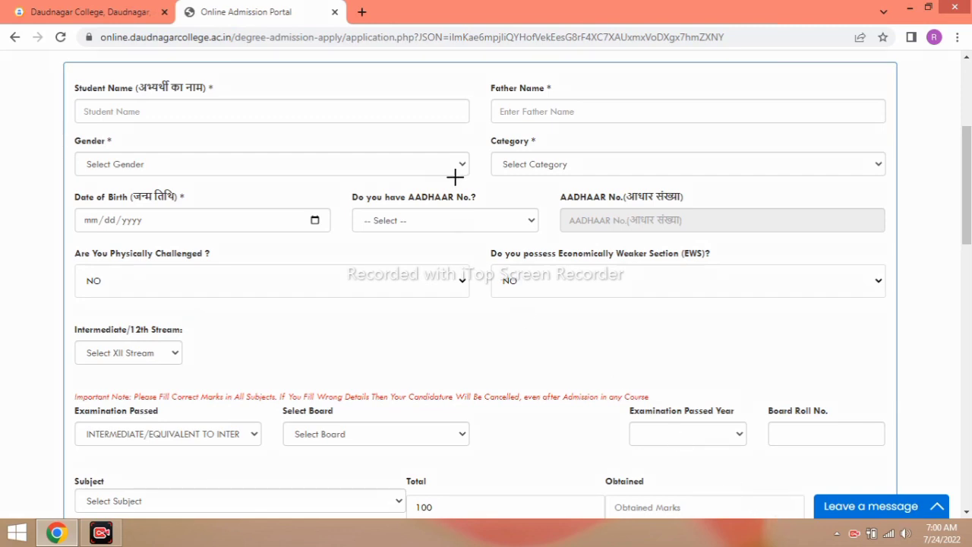
drag(73, 84, 239, 134)
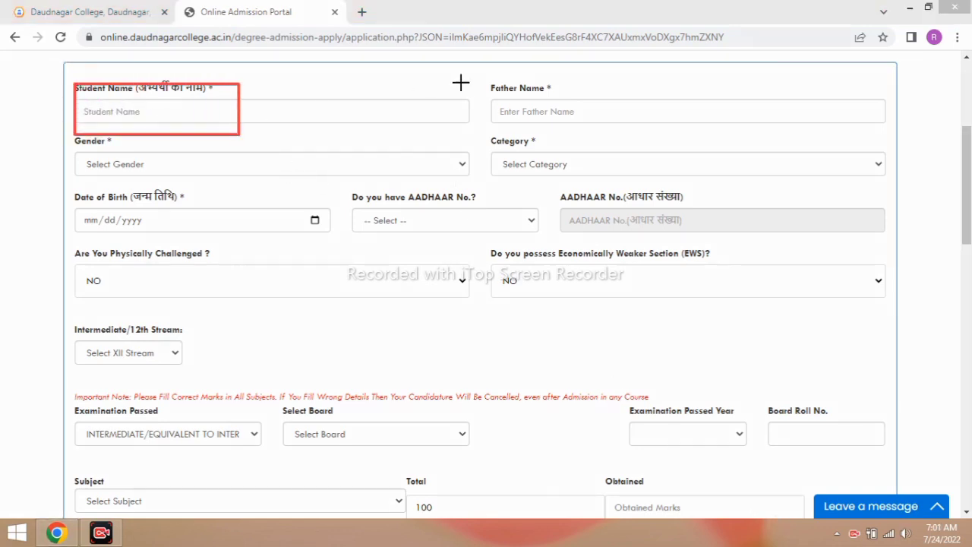
drag(488, 90, 620, 122)
drag(106, 152, 228, 182)
mouse_move(498, 142)
mouse_down()
mouse_move(611, 190)
mouse_move(603, 178)
mouse_up()
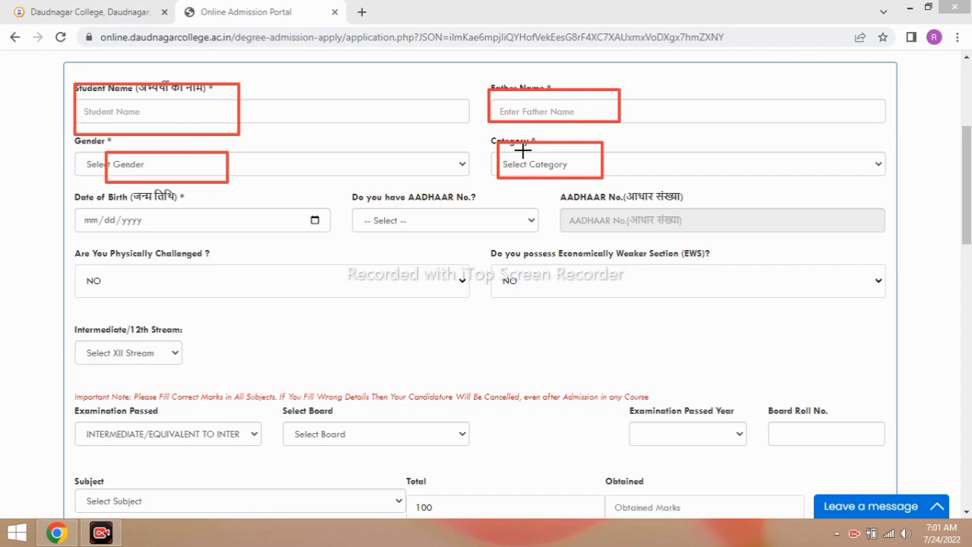
drag(81, 205, 179, 231)
drag(387, 206, 451, 236)
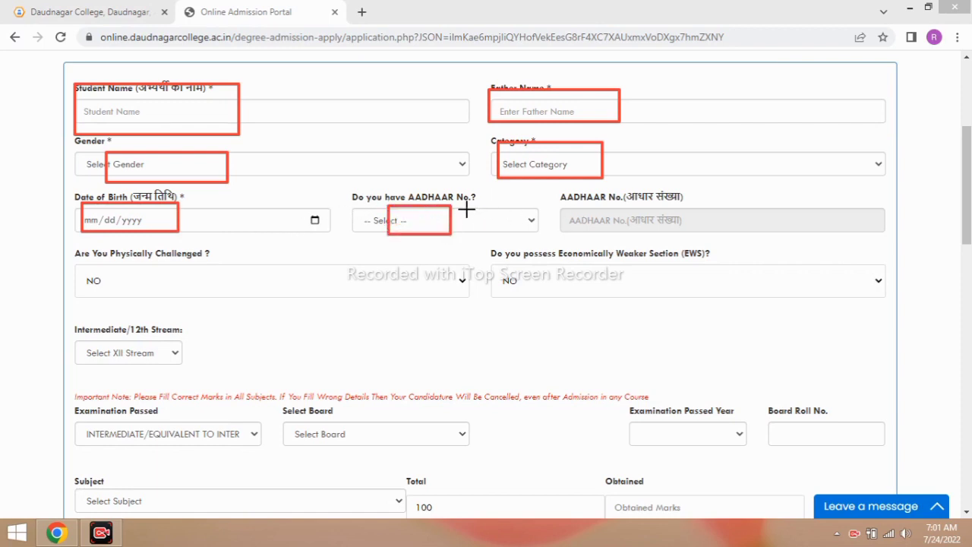
drag(560, 198, 627, 226)
drag(126, 257, 247, 289)
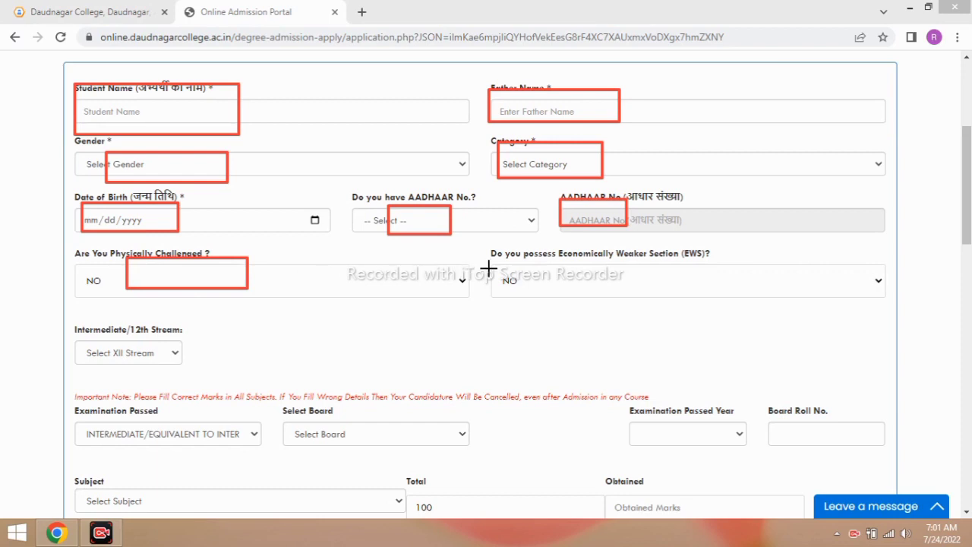
drag(499, 260, 560, 299)
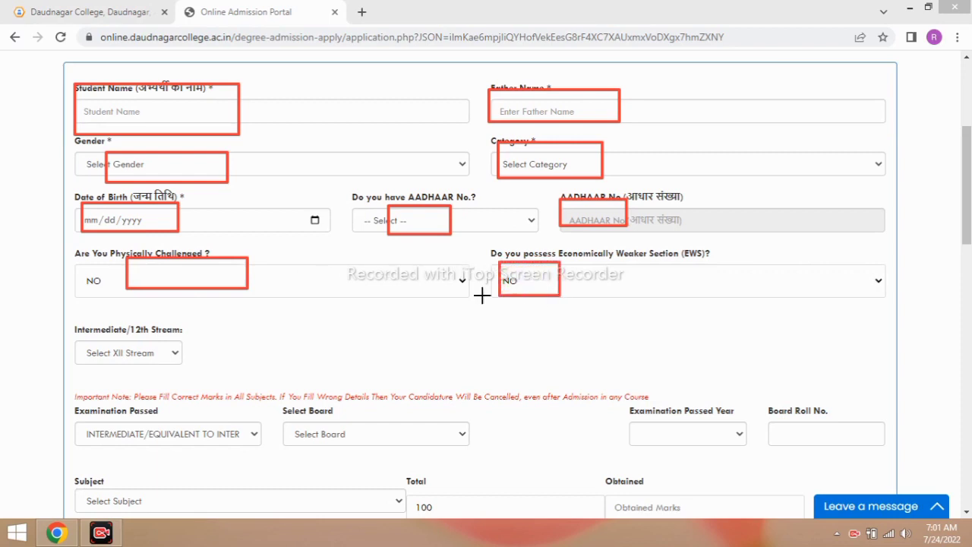
drag(76, 330, 205, 371)
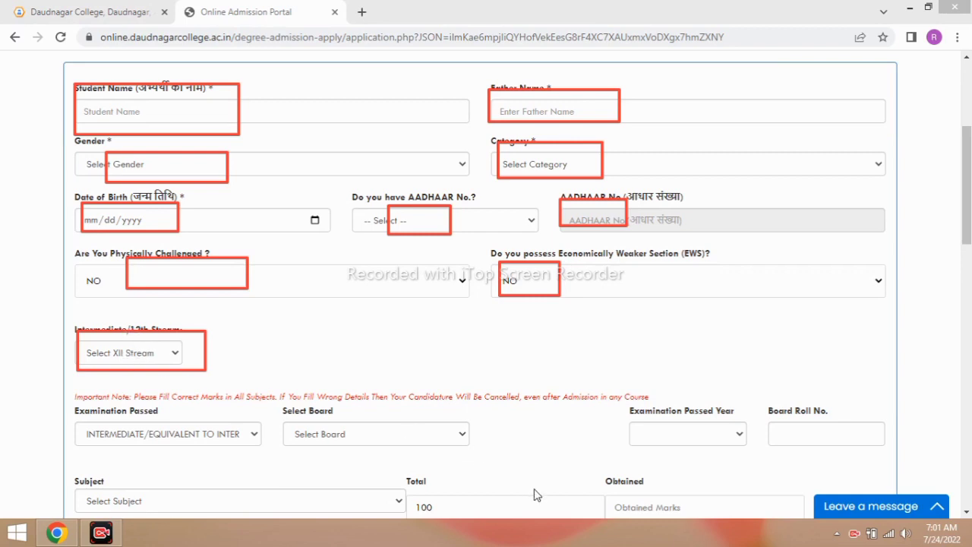
drag(92, 411, 217, 455)
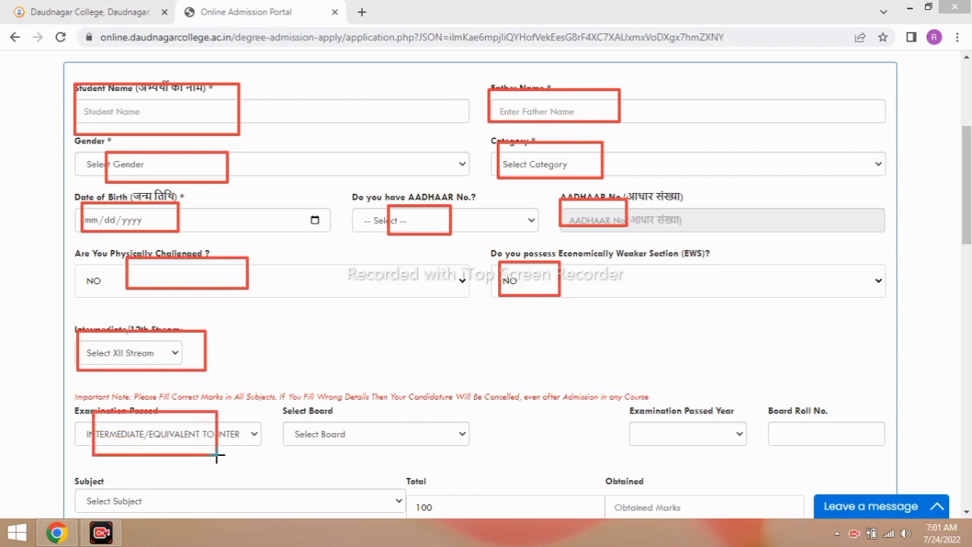
mouse_move(278, 410)
mouse_down()
mouse_move(362, 443)
mouse_move(452, 454)
mouse_up()
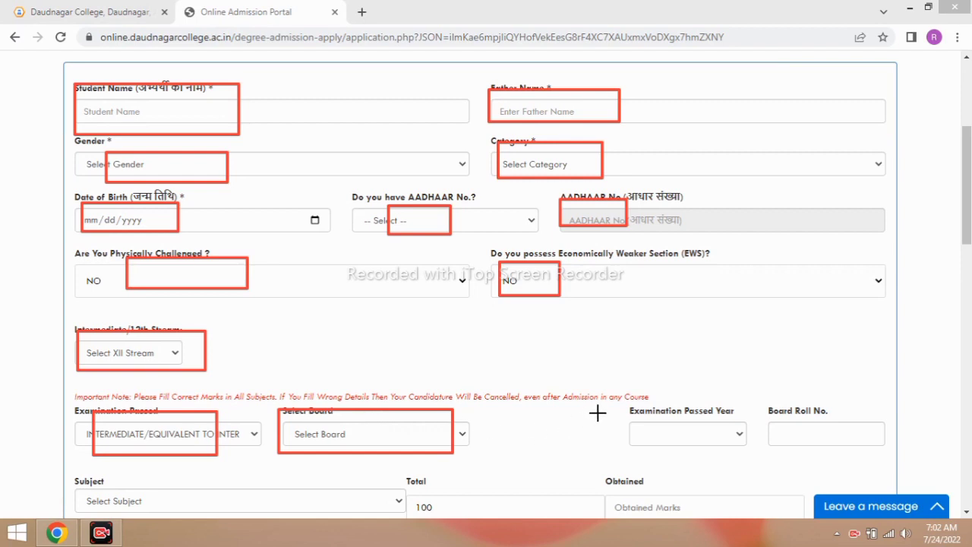
drag(629, 403, 722, 452)
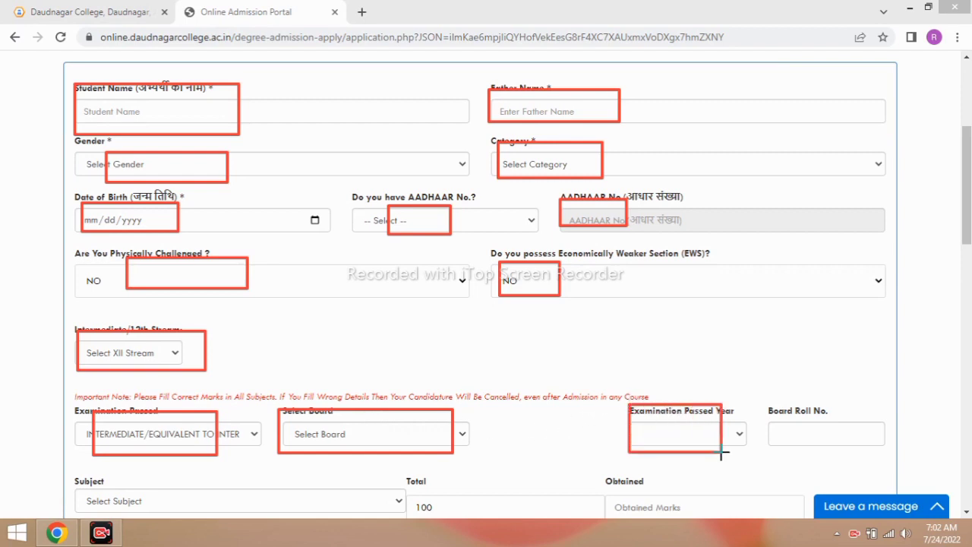
drag(784, 407, 867, 441)
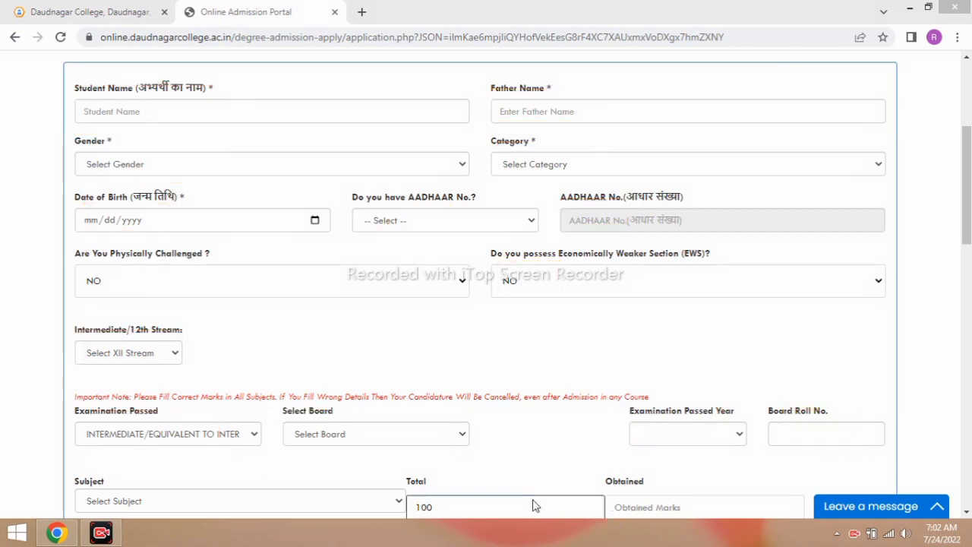
Step: Examine the subject, total marks, obtained marks and stream selection fields, marking them one by one
scroll(533, 501, down, 2)
scroll(480, 281, down, 3)
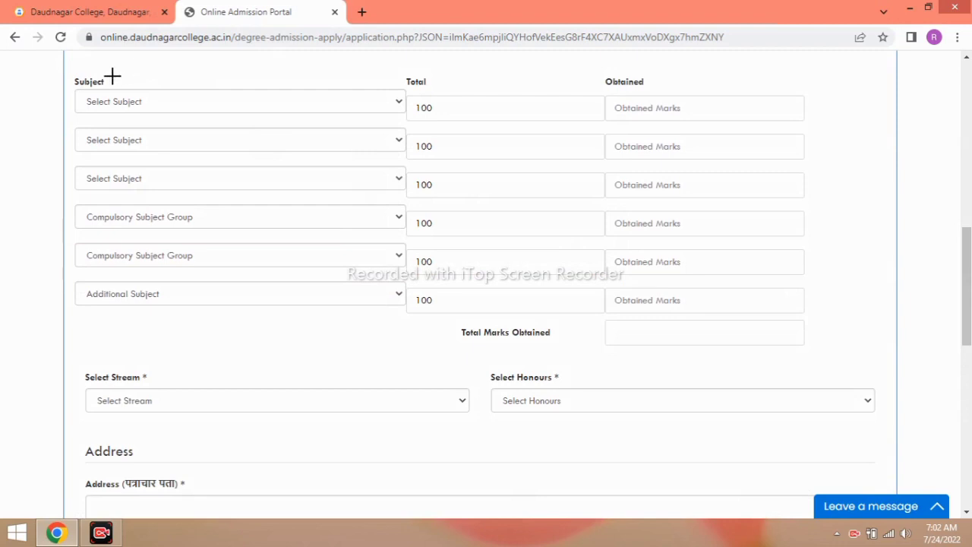
mouse_move(96, 79)
mouse_down()
mouse_move(189, 129)
mouse_move(217, 116)
mouse_up()
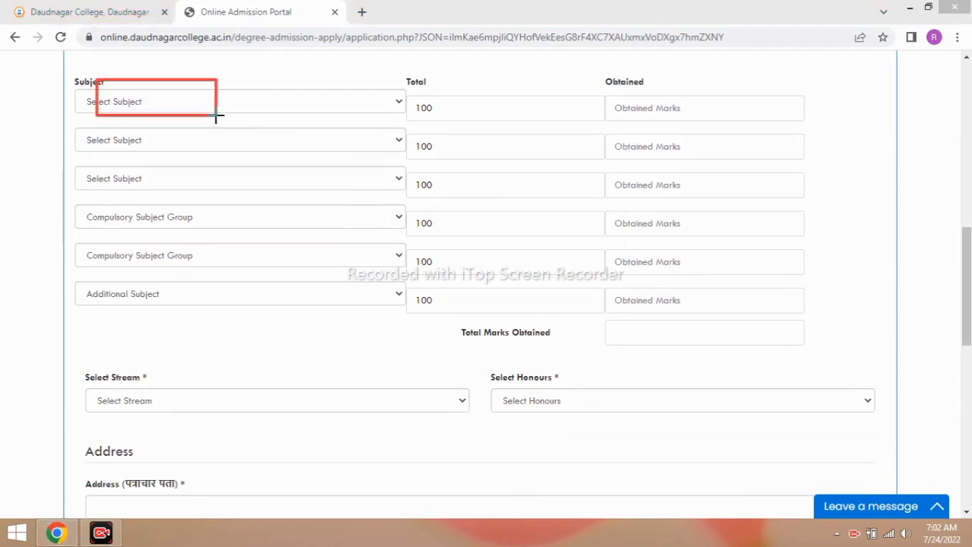
mouse_move(106, 133)
mouse_down()
mouse_move(187, 154)
mouse_move(157, 202)
mouse_move(213, 224)
mouse_up()
drag(198, 261, 218, 270)
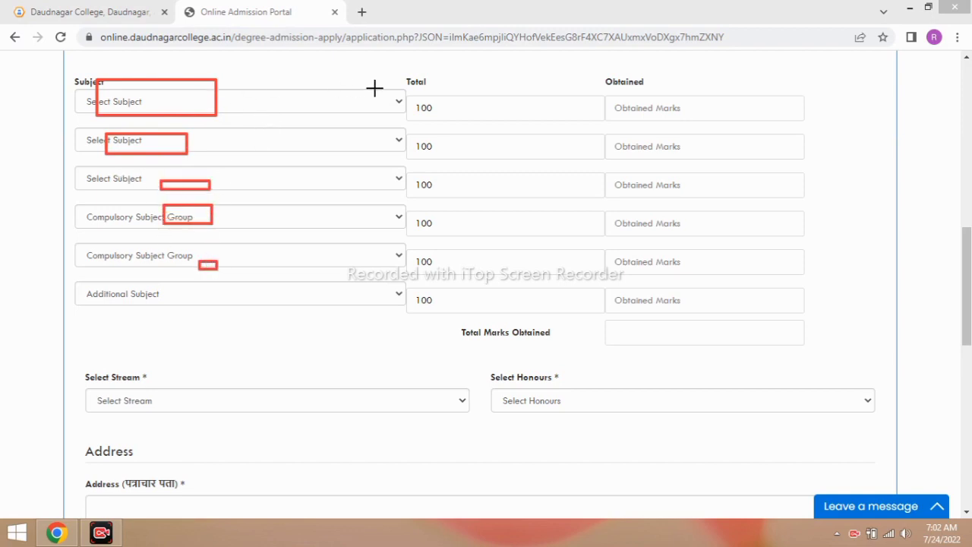
mouse_move(416, 95)
mouse_down()
mouse_move(464, 120)
mouse_move(497, 300)
mouse_up()
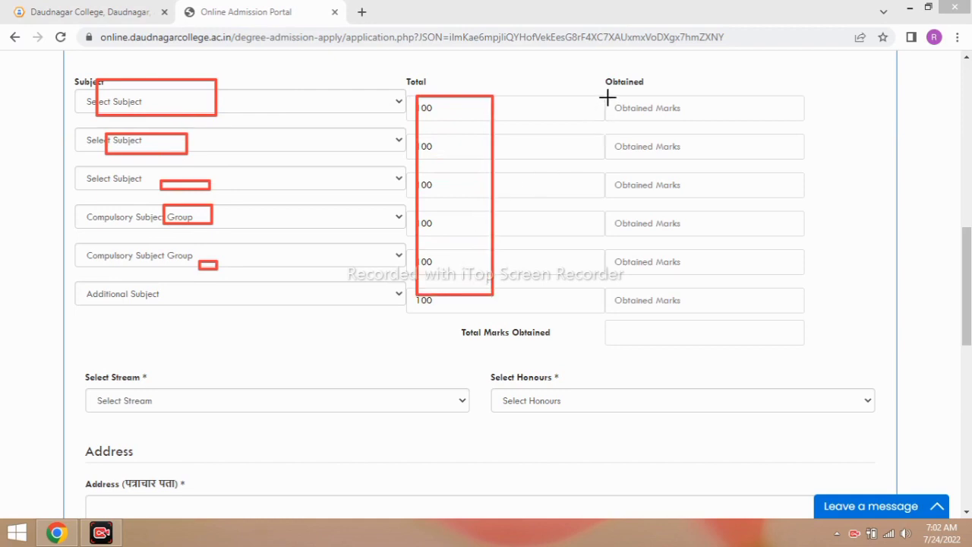
drag(426, 88, 472, 108)
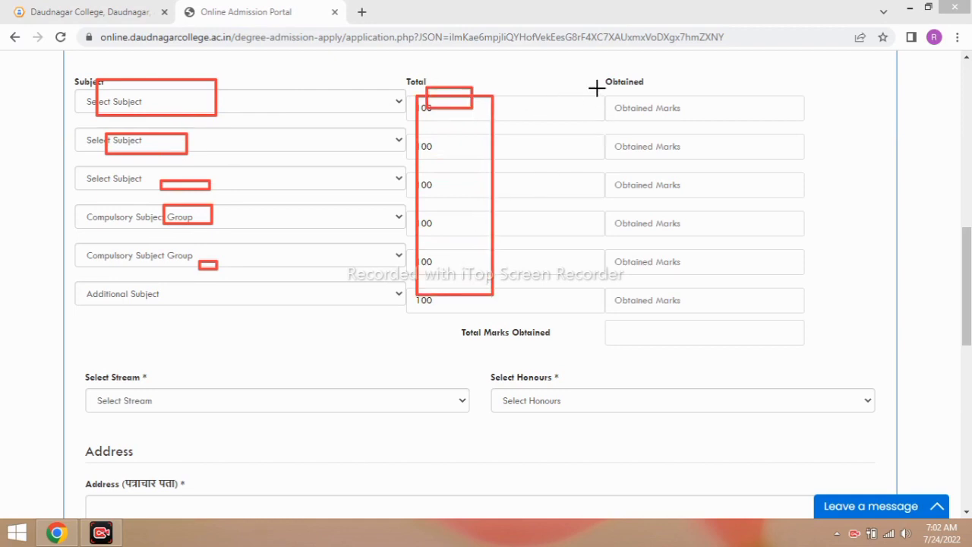
drag(613, 85, 671, 118)
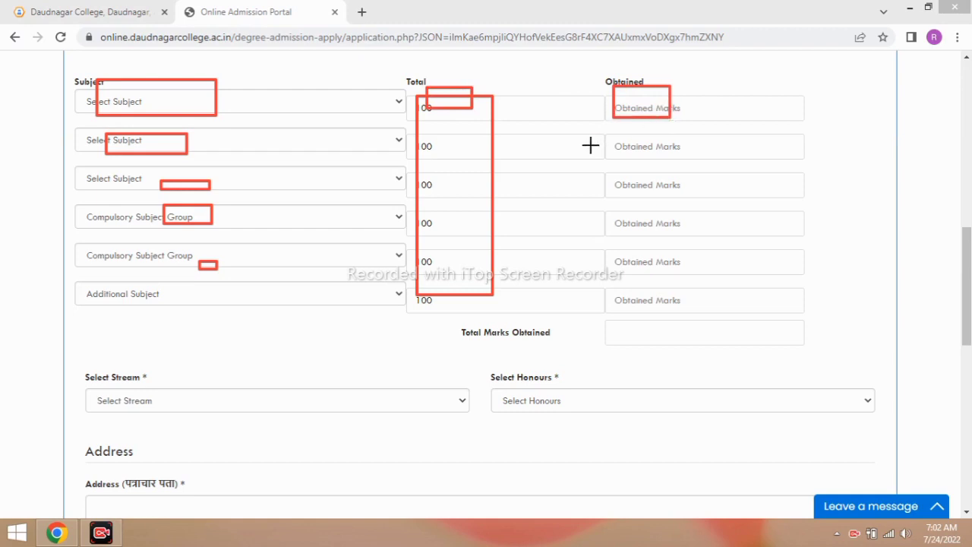
drag(617, 138, 663, 156)
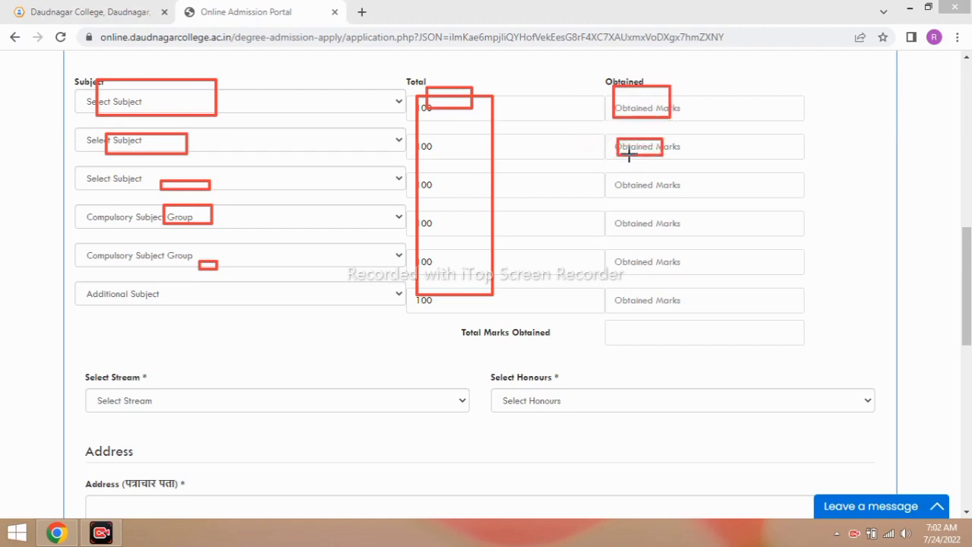
drag(627, 174, 649, 197)
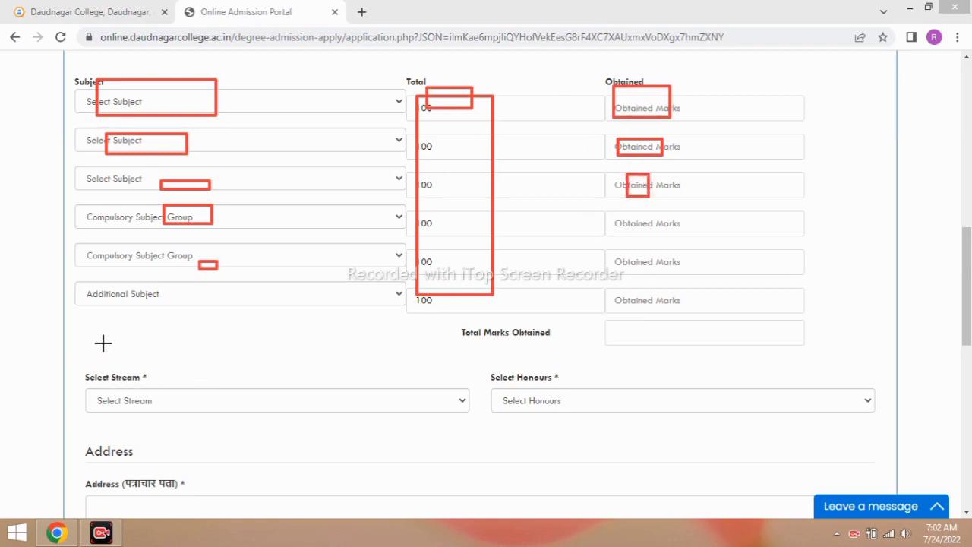
drag(95, 382, 230, 411)
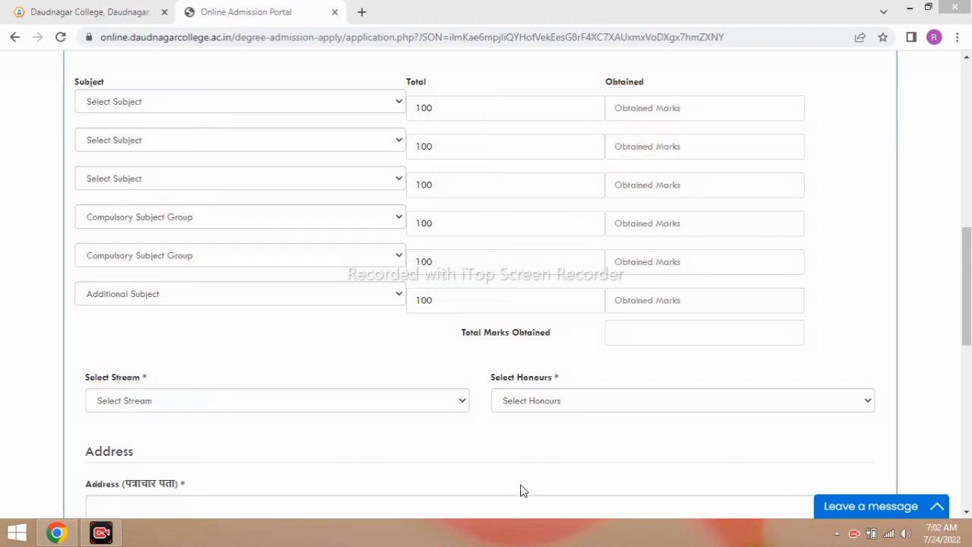
Step: Set the 12th stream to I.Sc., the board to Bihar School Examination Board and the examination passed year to 2015
scroll(934, 319, up, 2)
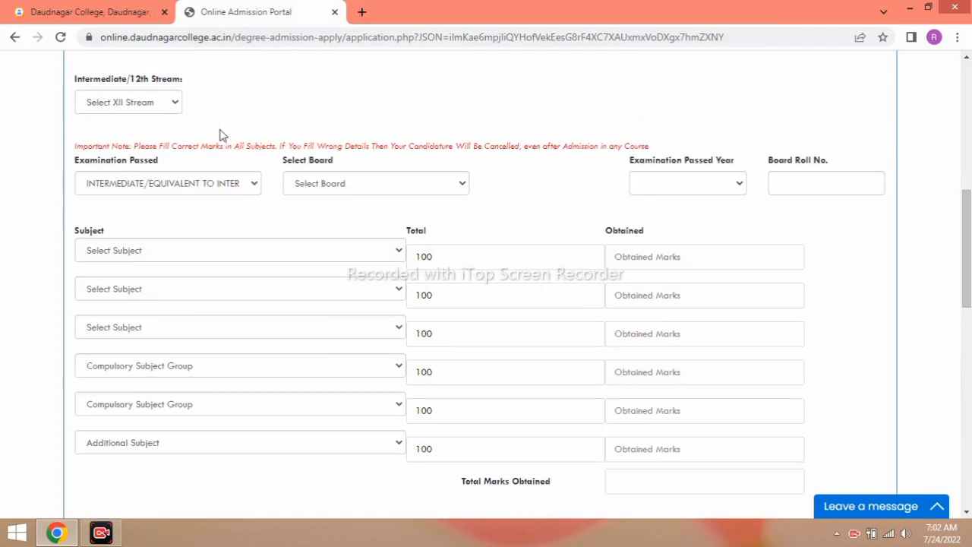
click(124, 108)
click(136, 146)
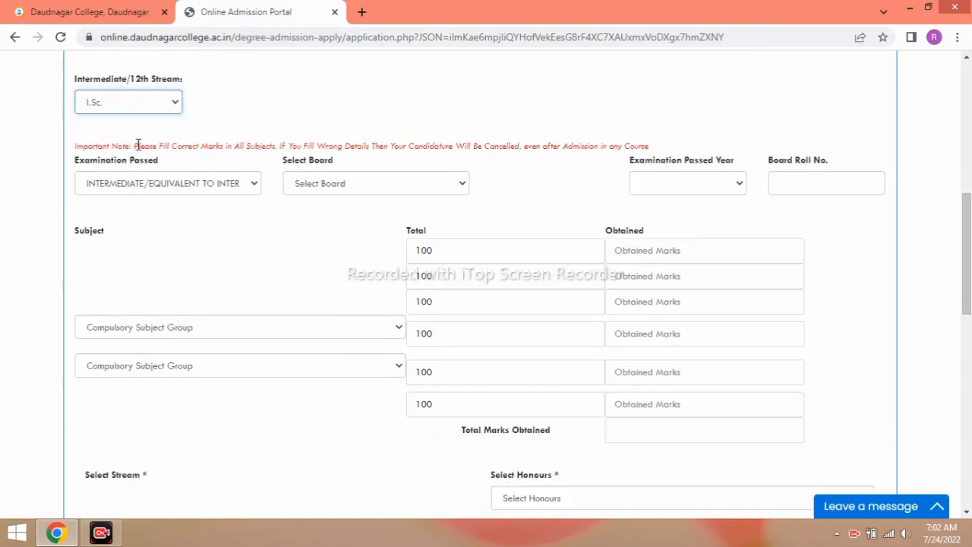
click(358, 191)
click(373, 216)
click(705, 186)
text(2015)
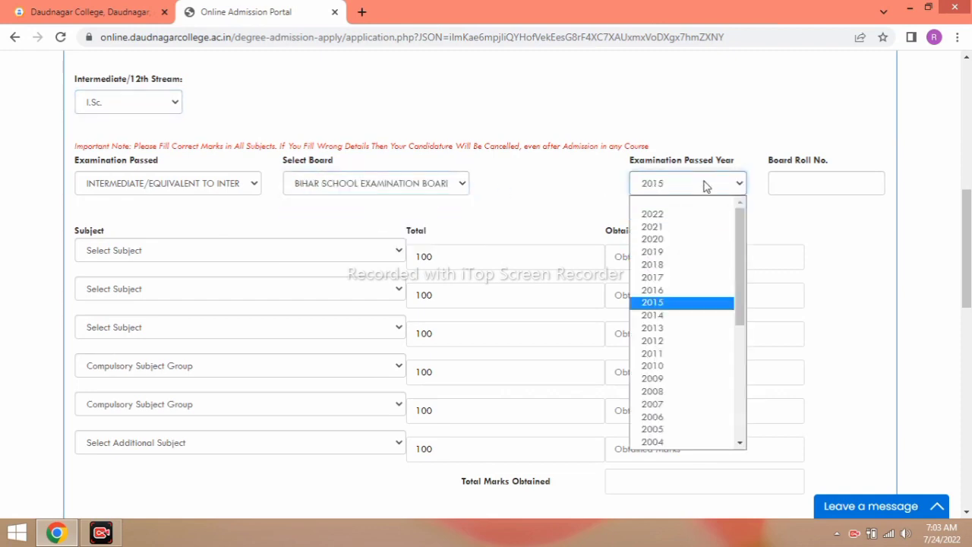
key(Return)
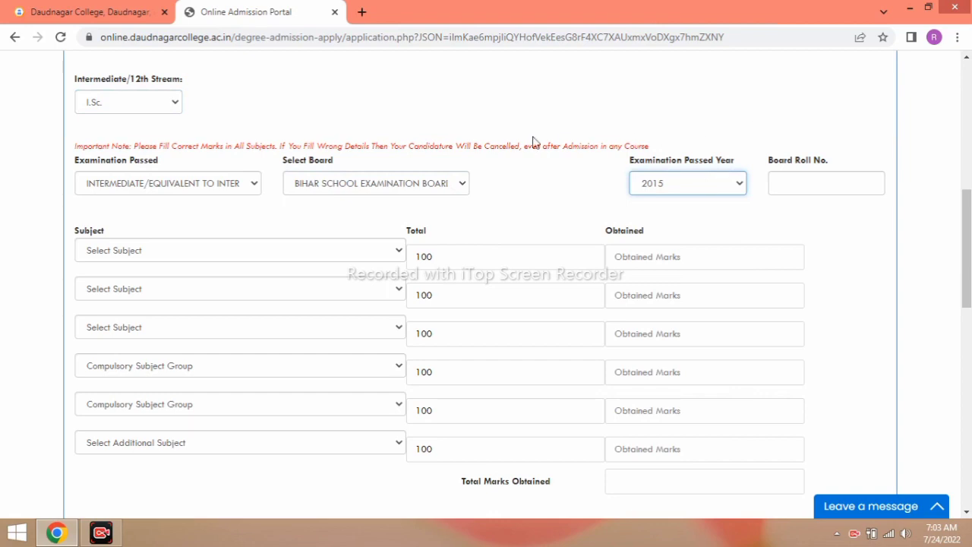
Step: Choose PHYSICS, BIOLOGY and CHEMISTRY as the first three intermediate subjects
click(295, 253)
click(279, 282)
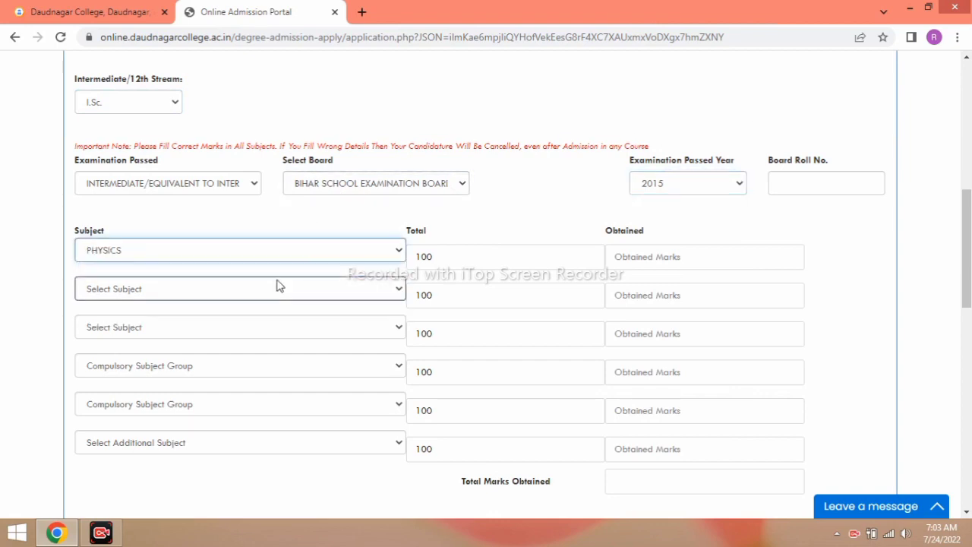
click(278, 295)
click(273, 344)
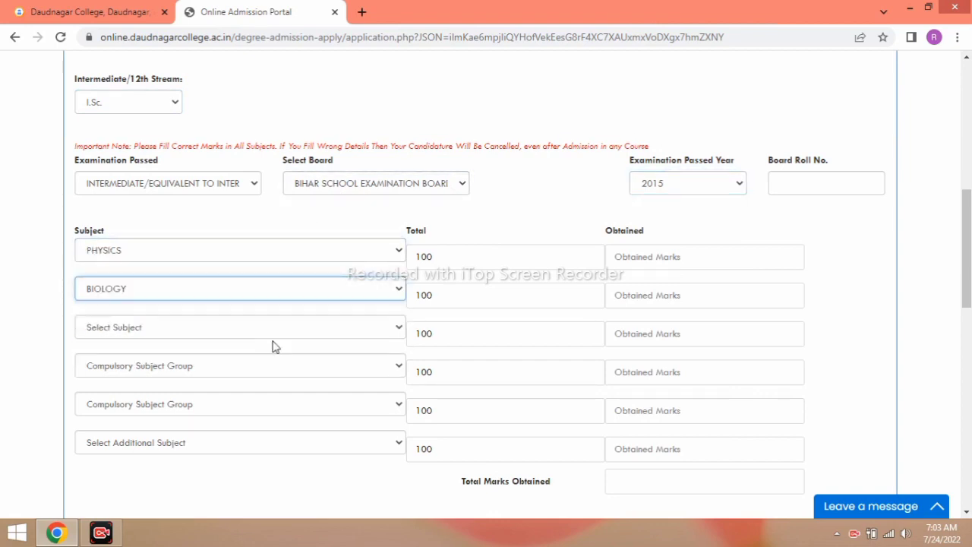
click(277, 335)
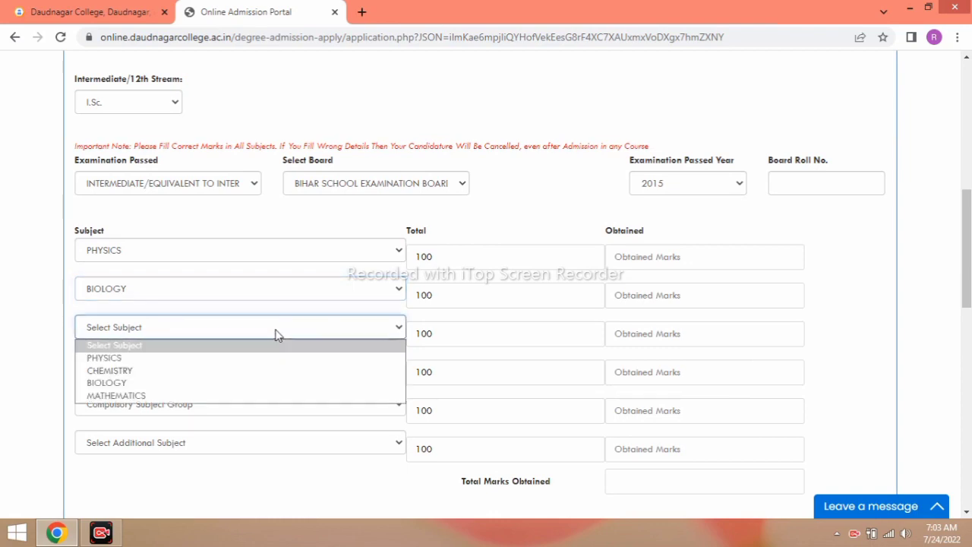
click(275, 374)
Step: Choose ENGLISH and HINDI as the two compulsory group subjects
click(260, 383)
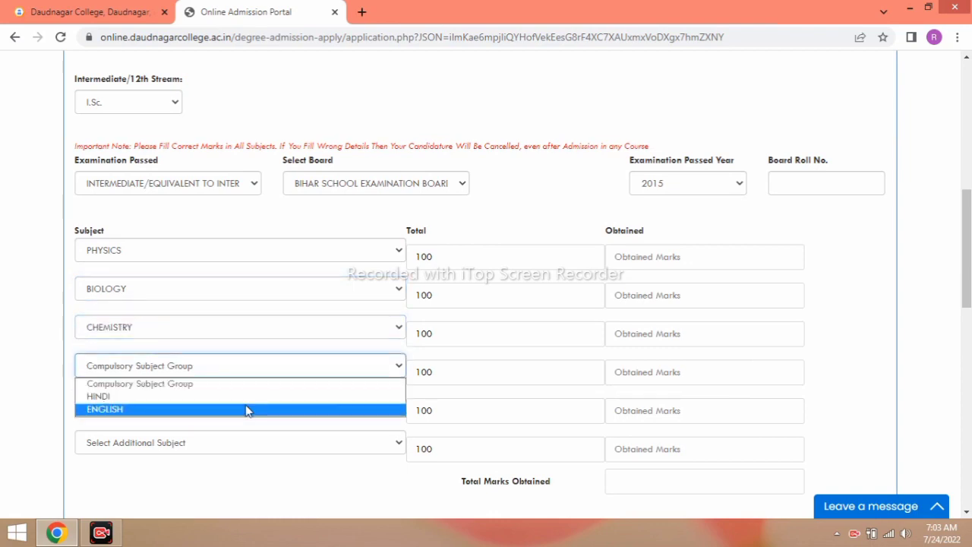
click(246, 408)
click(245, 410)
click(250, 436)
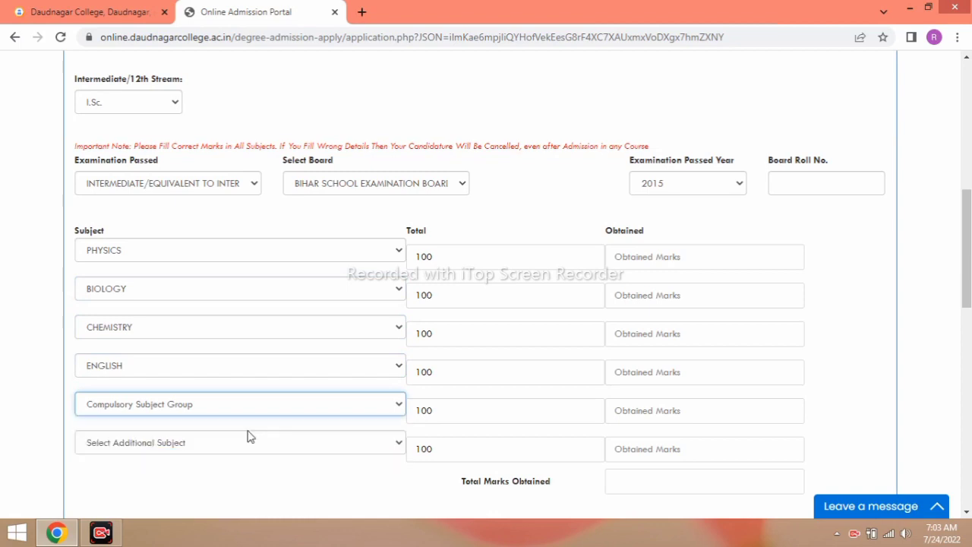
Step: Enter 80 as the obtained marks for PHYSICS, and select the BSC stream with PHYSICS honours
click(667, 257)
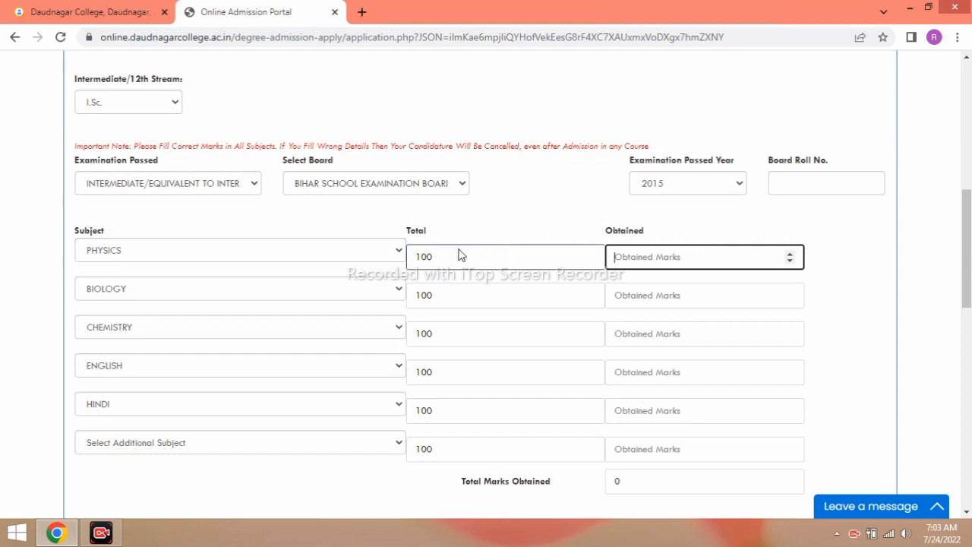
text(80)
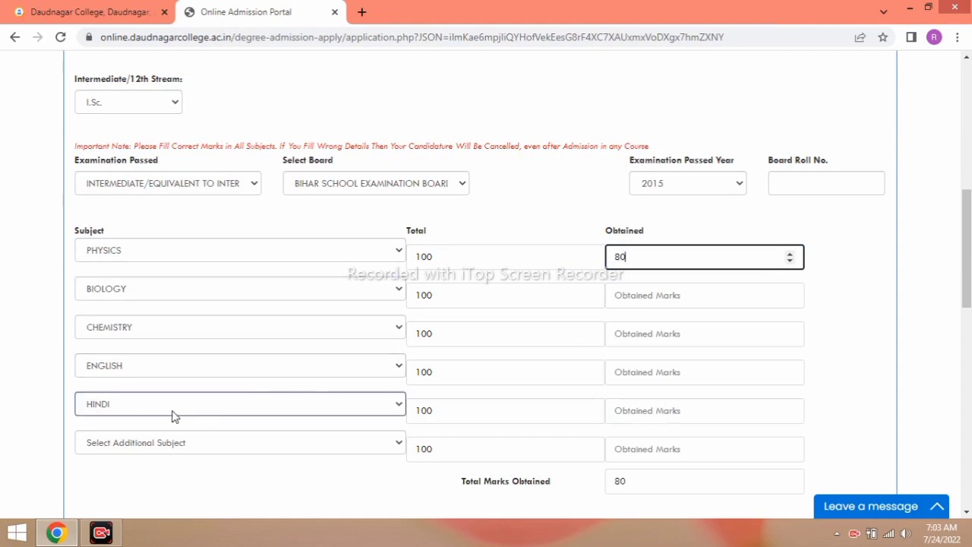
scroll(967, 251, down, 2)
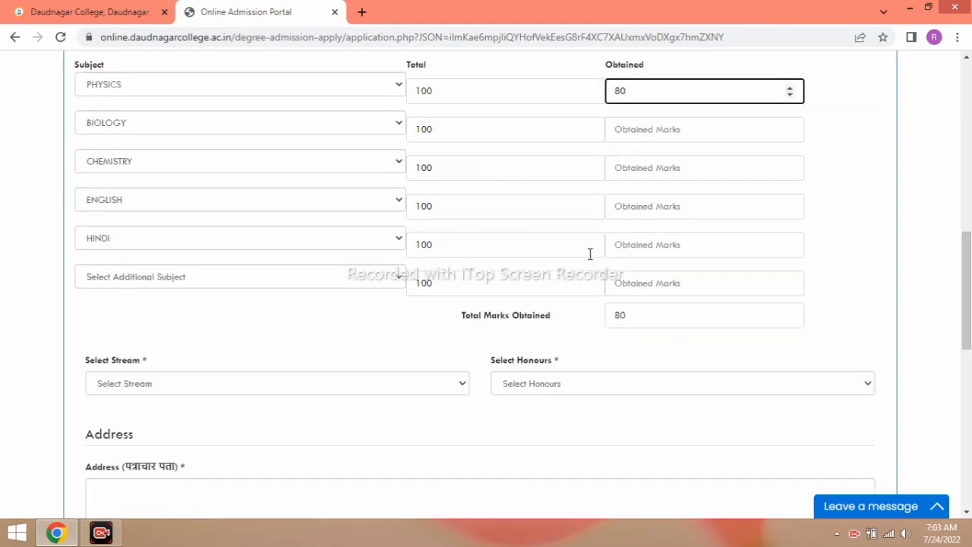
click(139, 384)
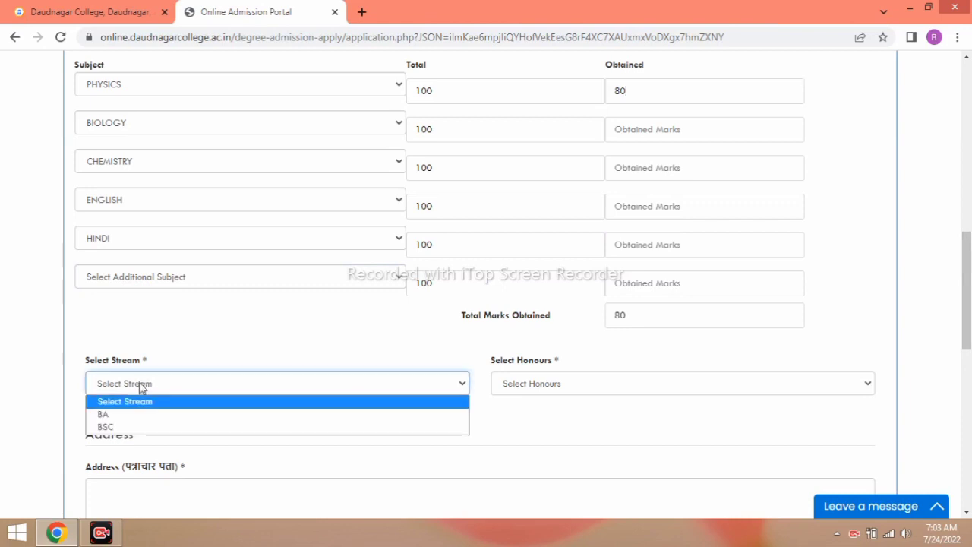
click(148, 430)
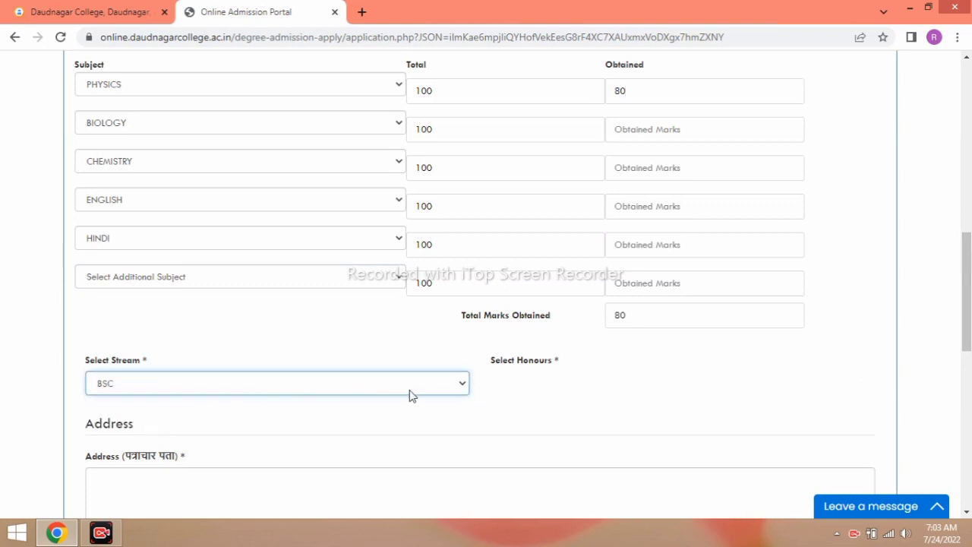
click(531, 383)
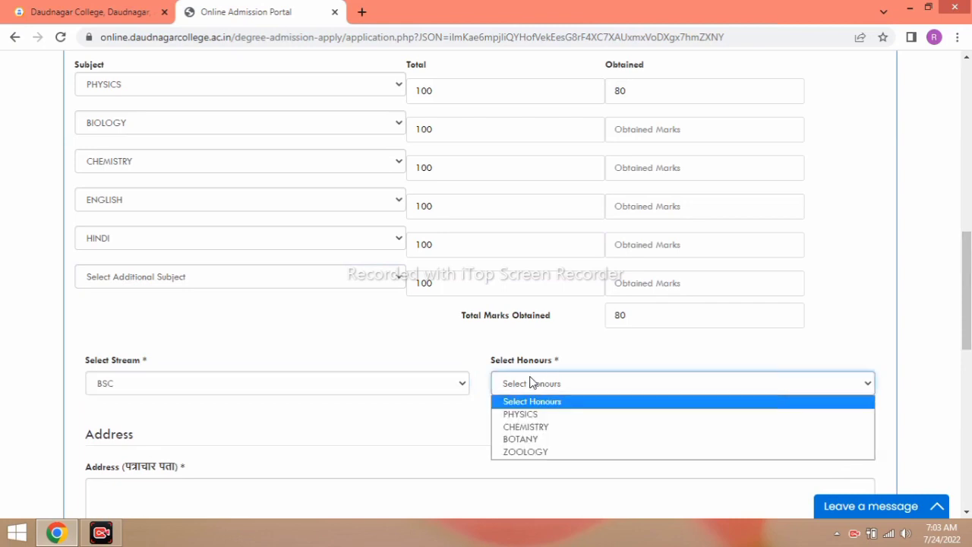
click(526, 414)
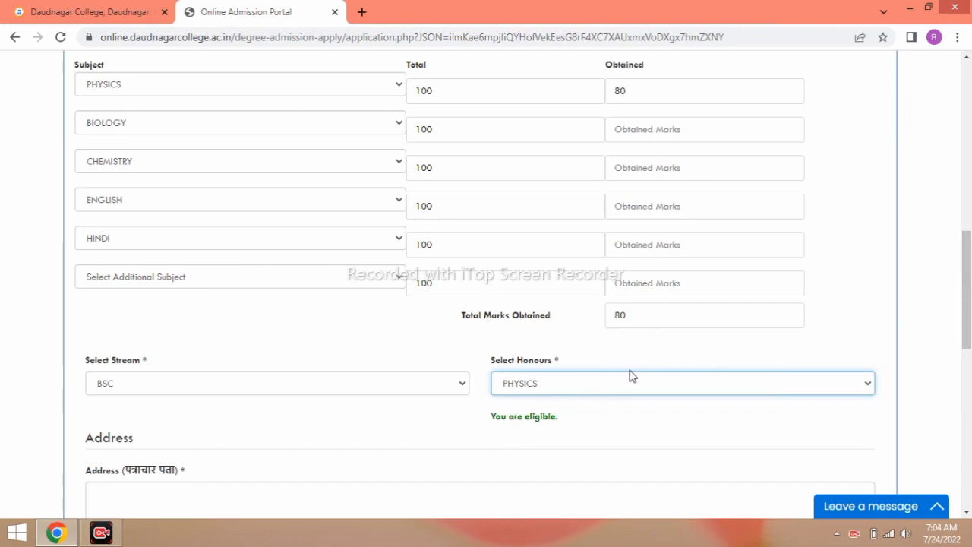
Step: Examine the address, state, district, pincode, mobile number and email fields, marking them one by one
scroll(968, 298, down, 2)
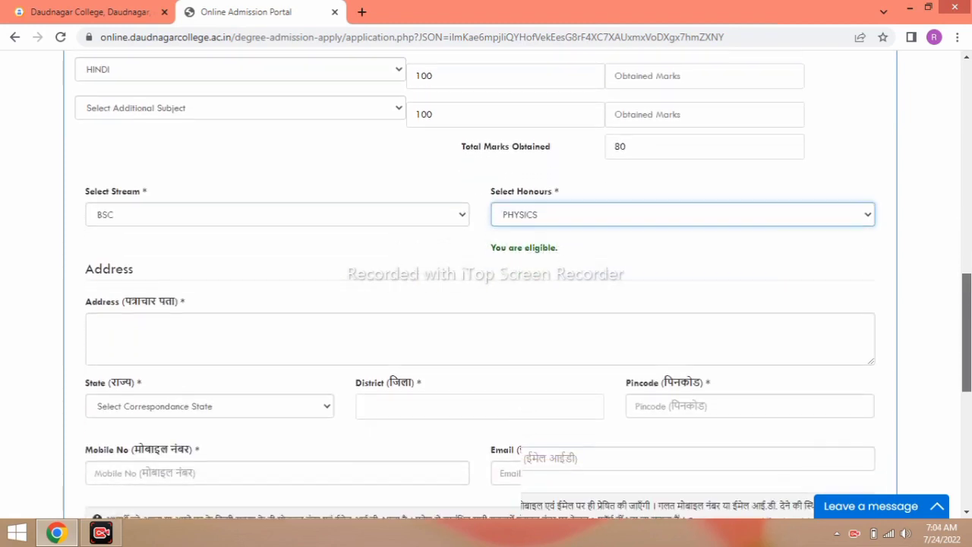
scroll(967, 298, down, 1)
click(198, 217)
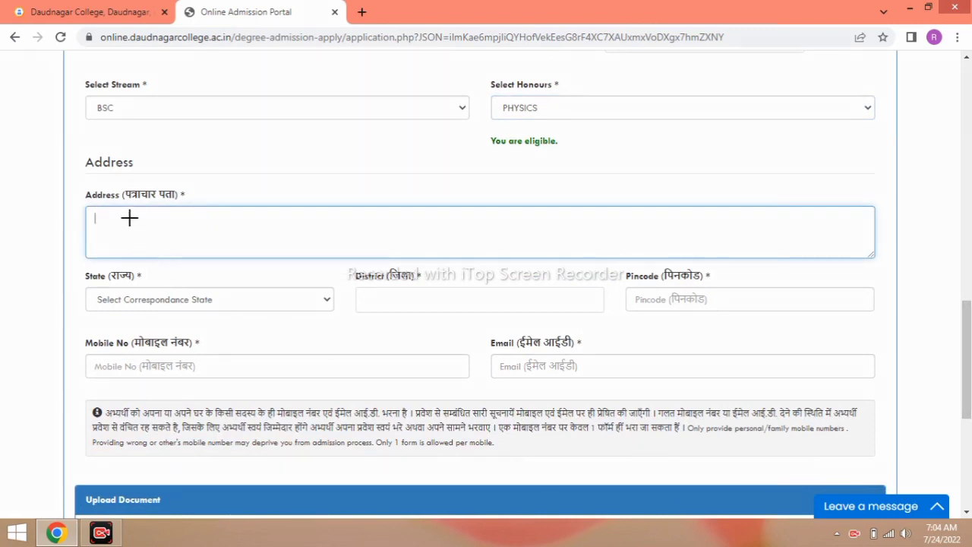
drag(129, 208, 219, 253)
drag(138, 287, 233, 317)
drag(354, 275, 455, 315)
drag(652, 279, 736, 323)
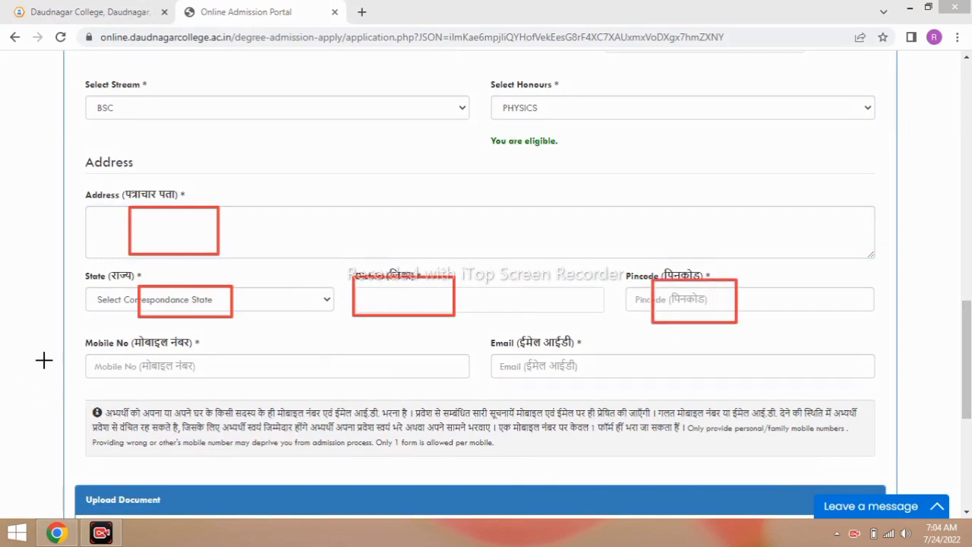
drag(98, 350, 230, 373)
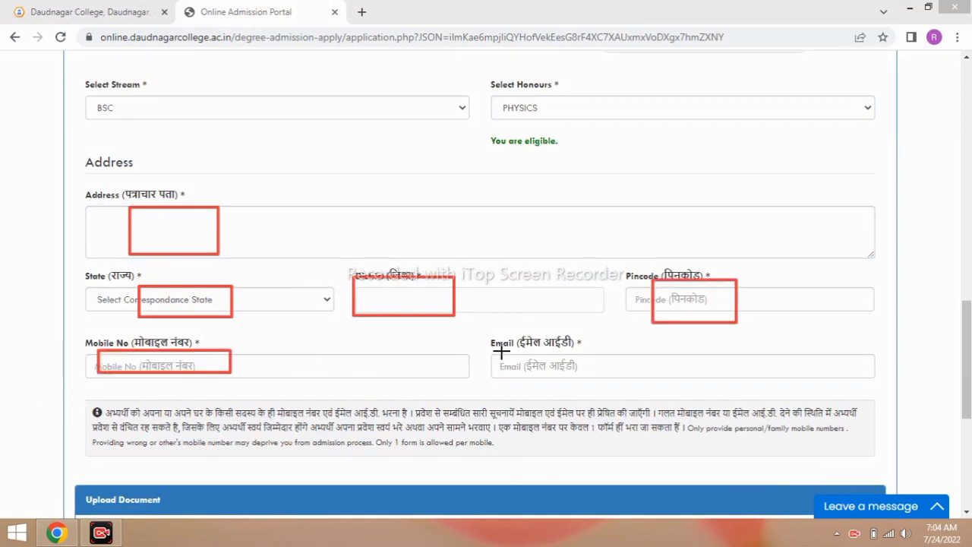
drag(498, 350, 594, 380)
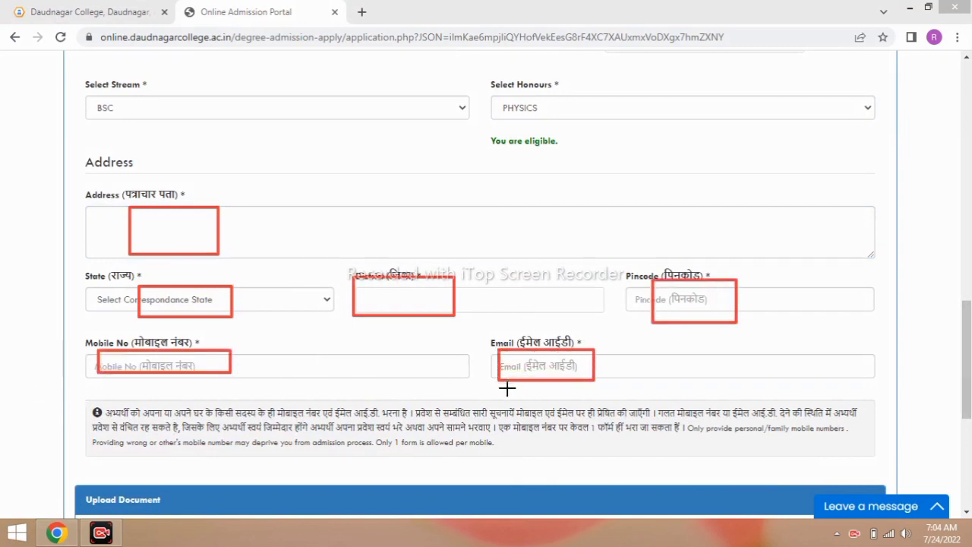
key(Escape)
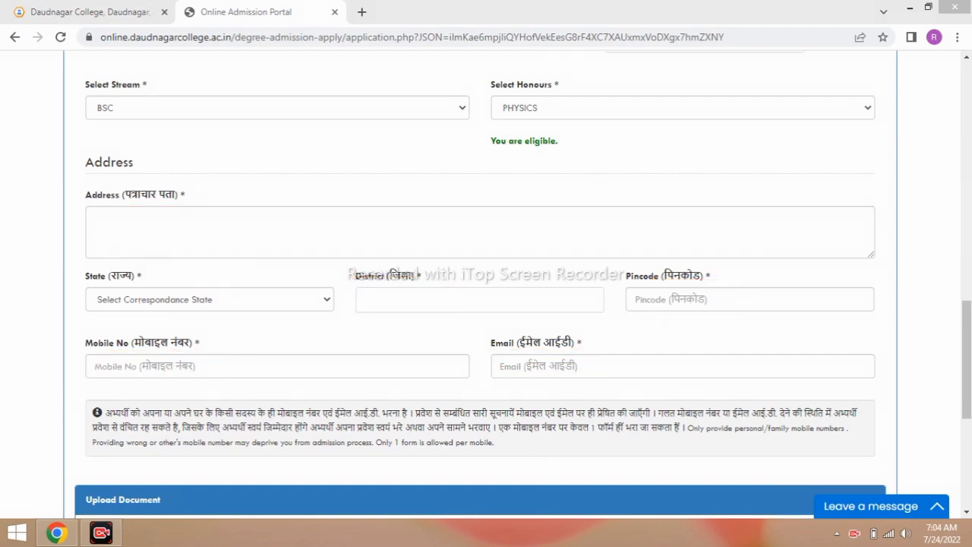
Step: Examine the photograph, signature and XIIth marksheet upload fields and the form's submit control, marking each one
scroll(822, 492, down, 5)
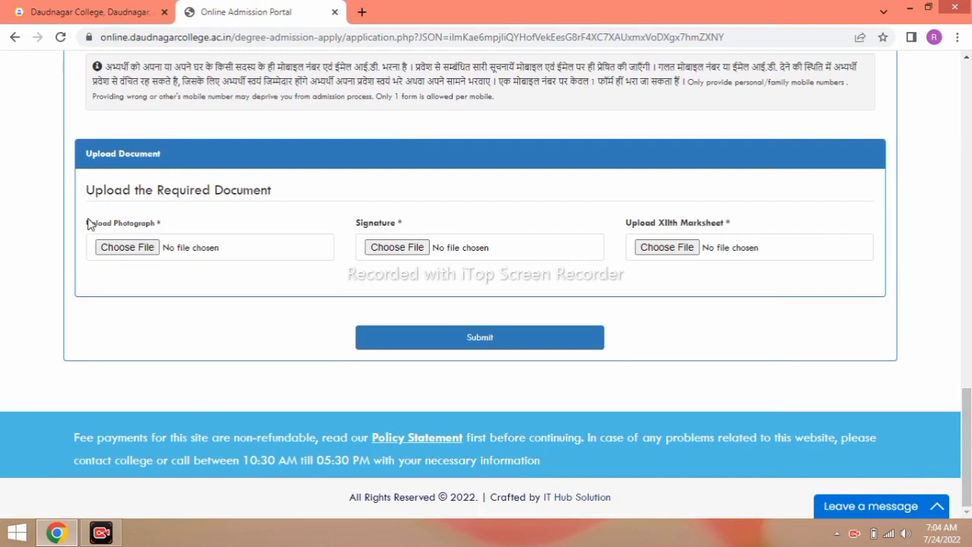
drag(83, 224, 211, 275)
drag(362, 231, 451, 264)
drag(639, 226, 714, 262)
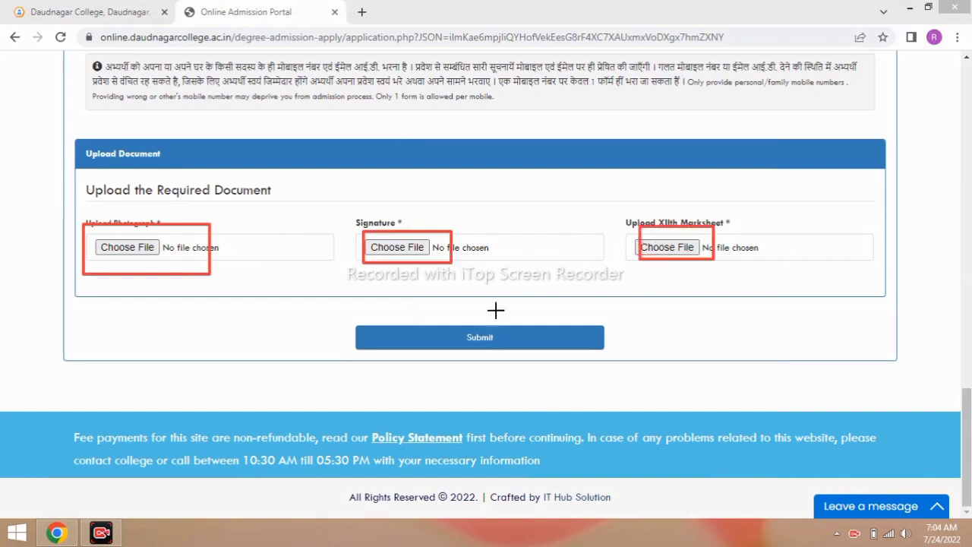
drag(427, 319, 526, 360)
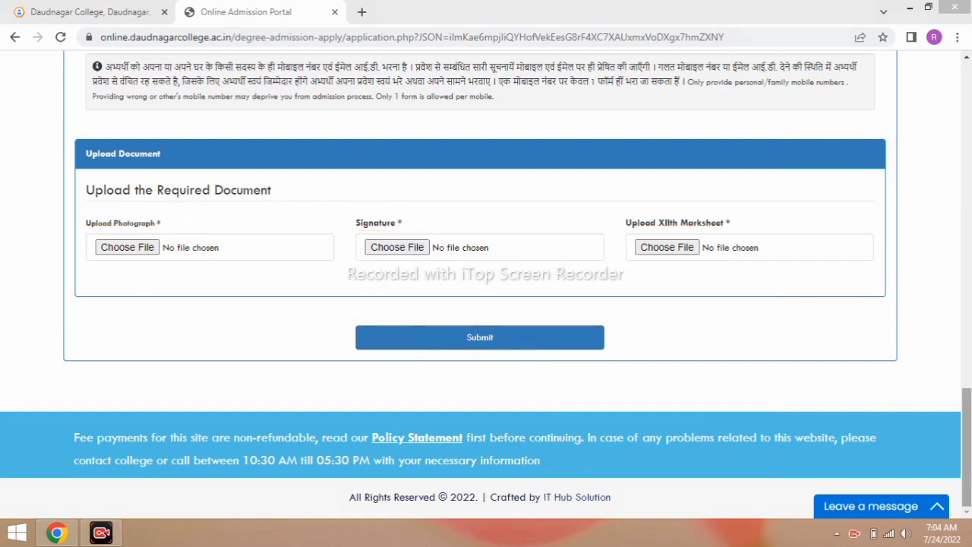
Step: Try the EBC, GENERAL and SC options in turn as the applicant's category
scroll(881, 382, up, 15)
scroll(842, 365, up, 4)
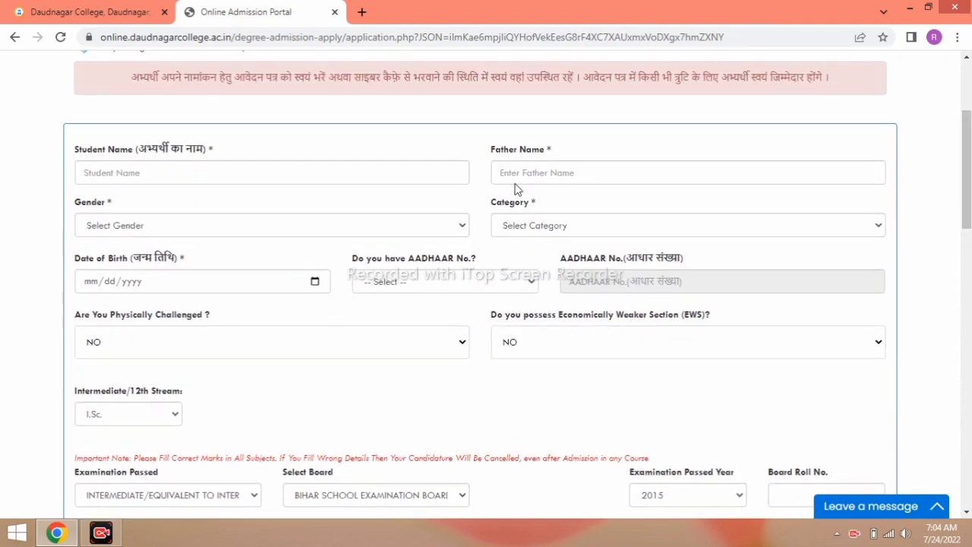
click(555, 226)
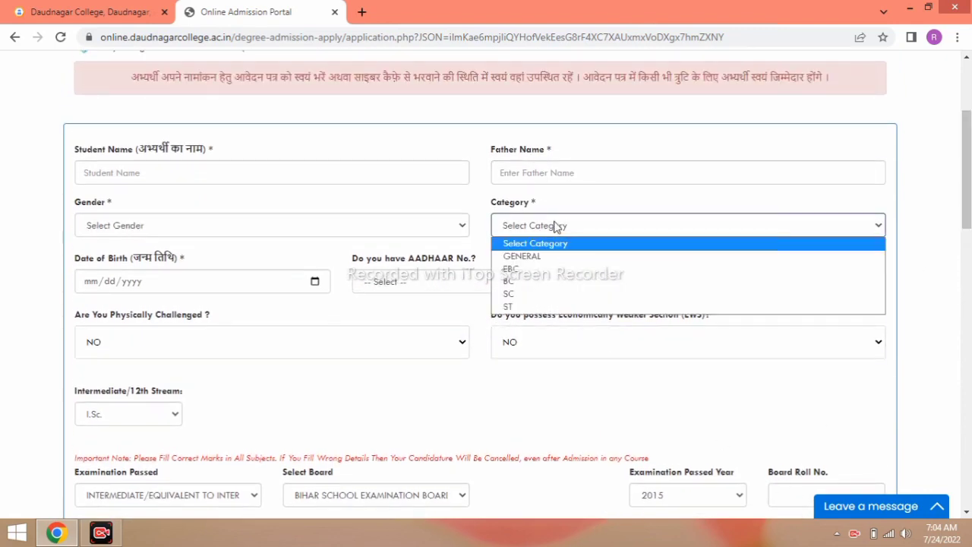
click(543, 270)
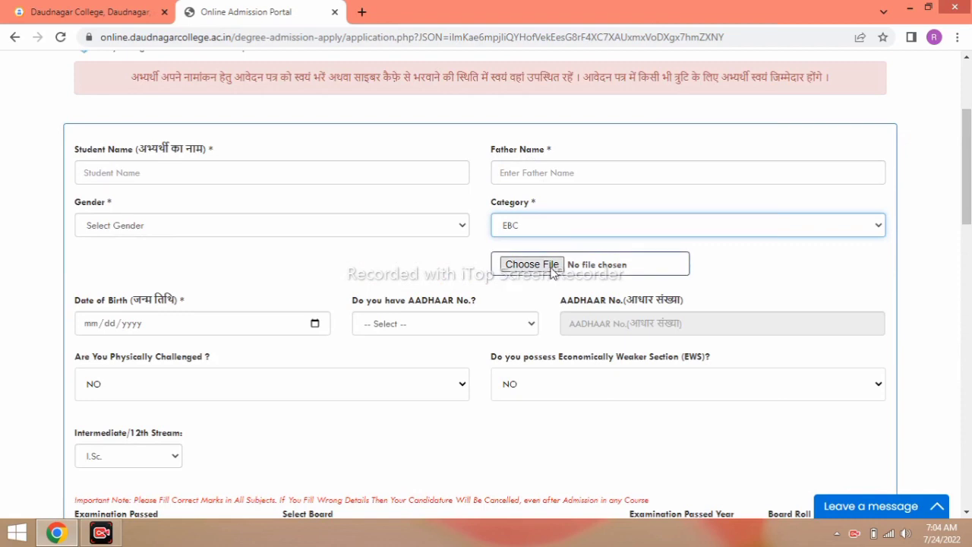
click(555, 227)
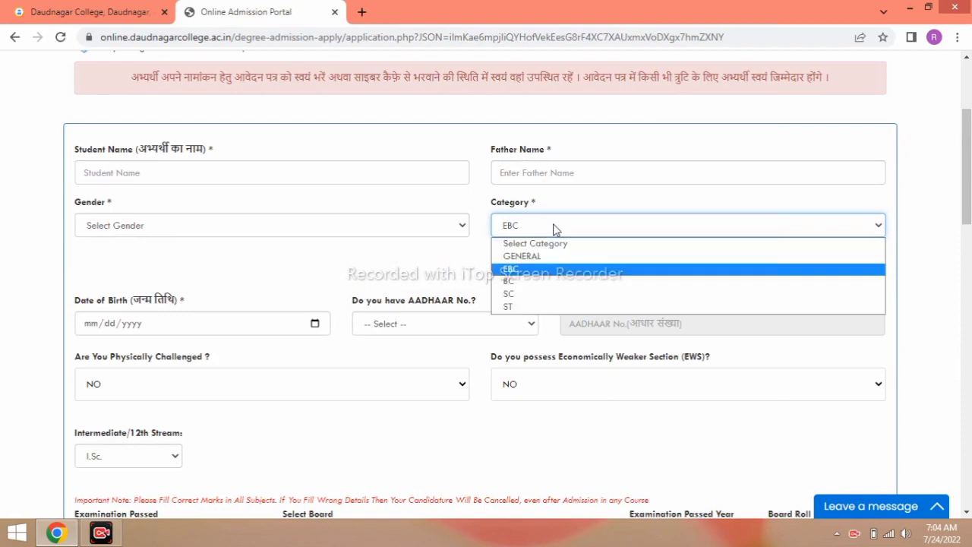
click(547, 257)
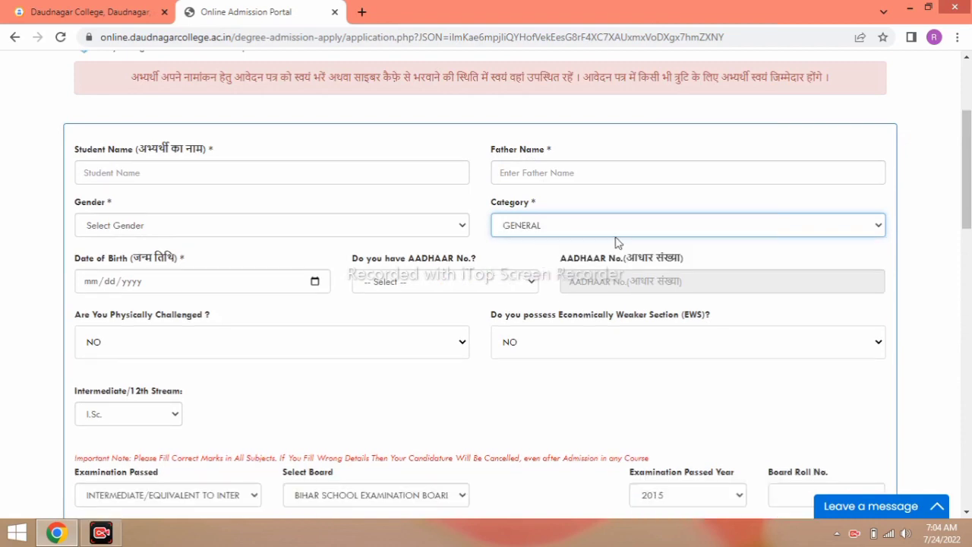
click(581, 234)
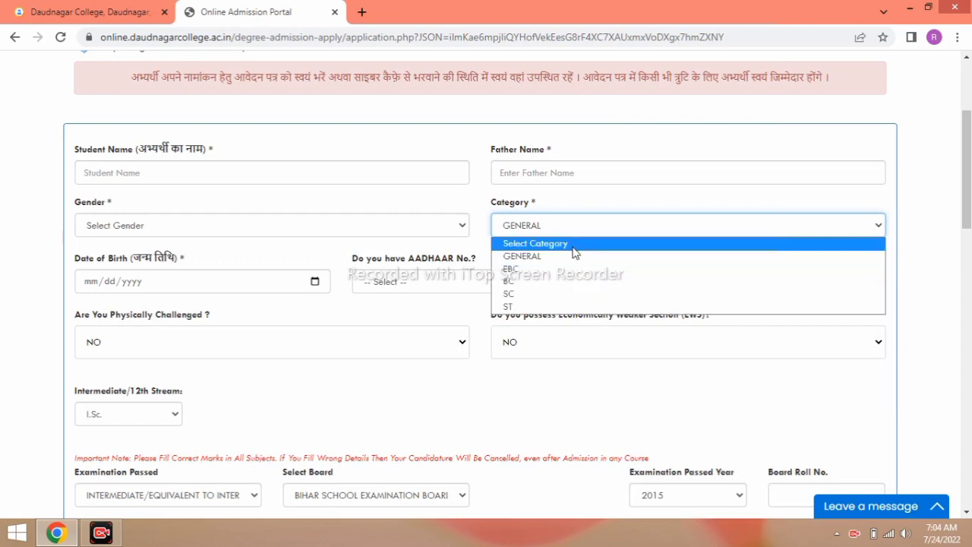
click(548, 295)
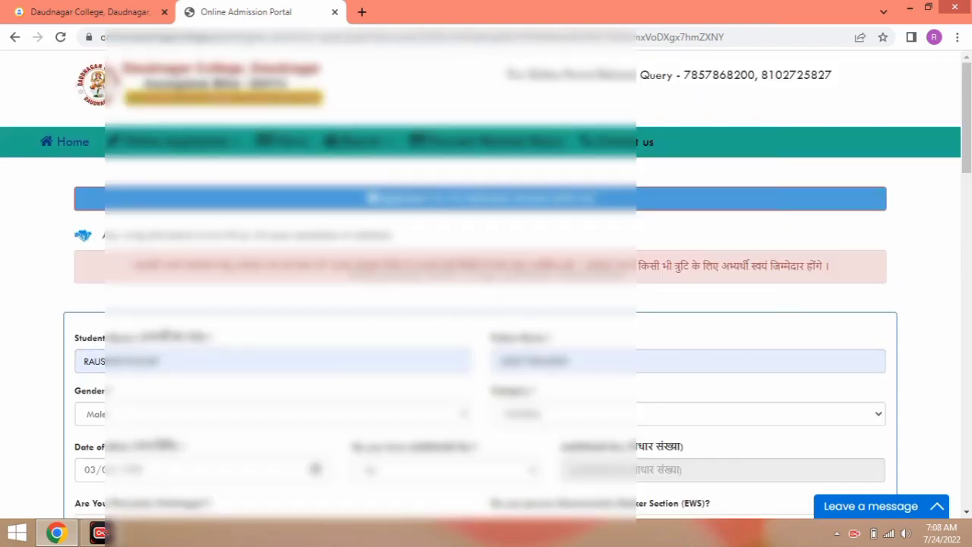
Step: Review the completed application form down to the uploaded documents and try to submit it
scroll(486, 281, down, 15)
scroll(954, 297, up, 4)
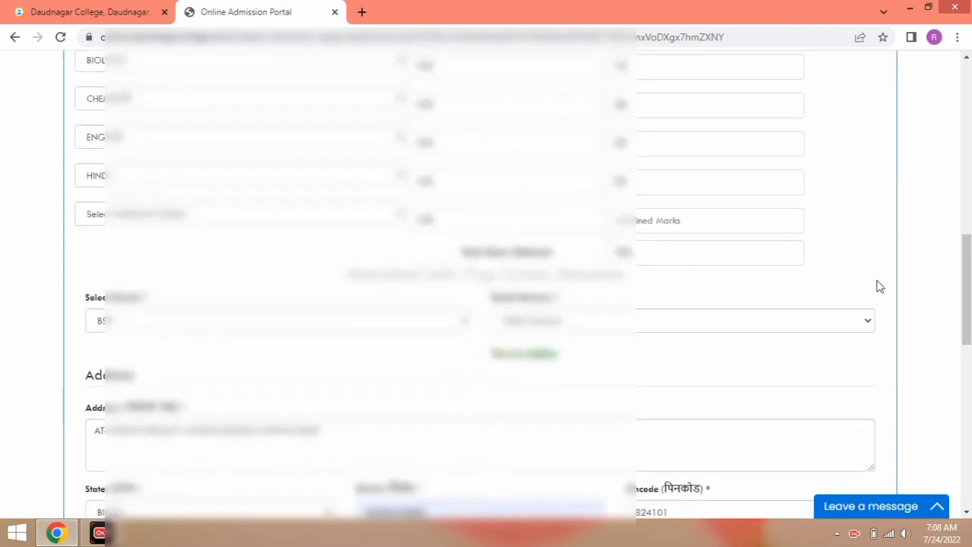
drag(964, 312, 964, 446)
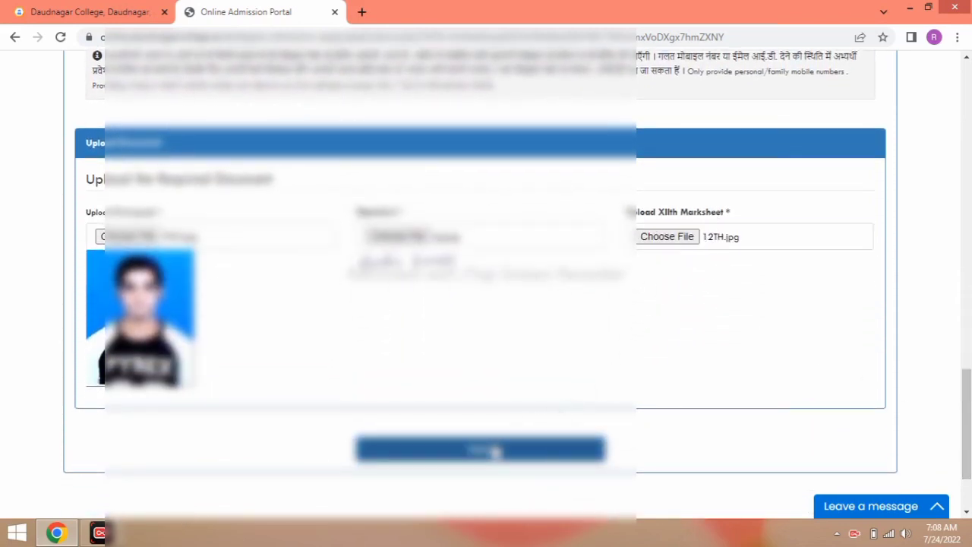
click(494, 452)
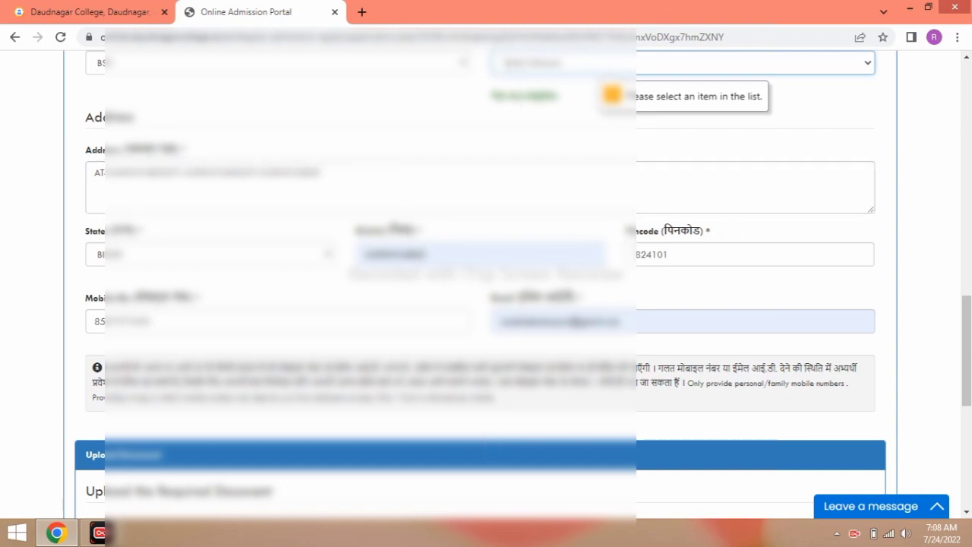
Step: Select PHYSICS as the honours subject and submit the application form
scroll(532, 250, up, 3)
click(537, 258)
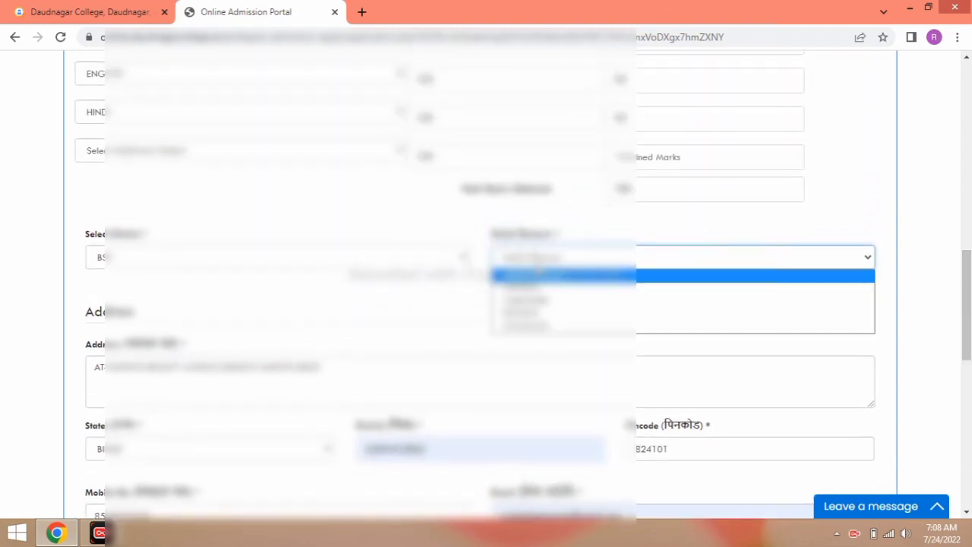
click(532, 300)
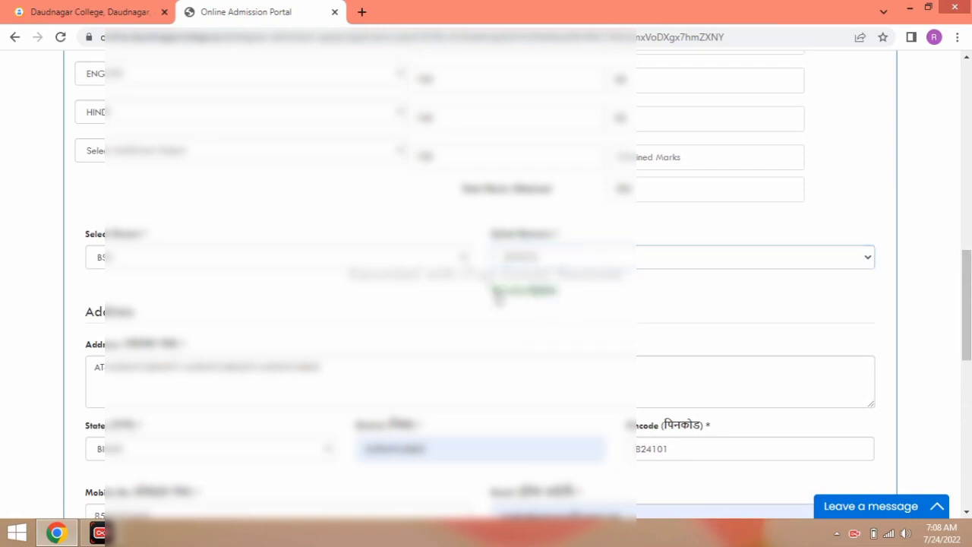
scroll(942, 304, down, 10)
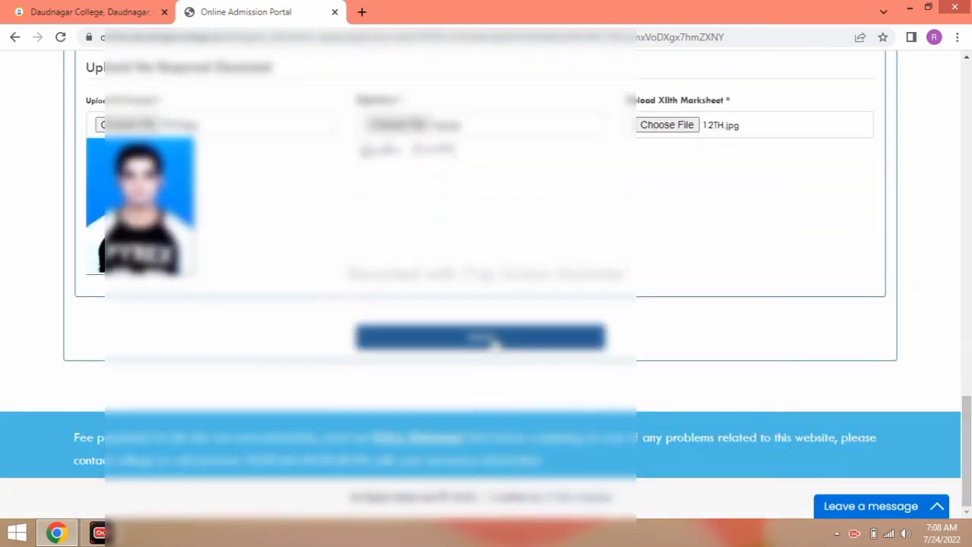
click(493, 340)
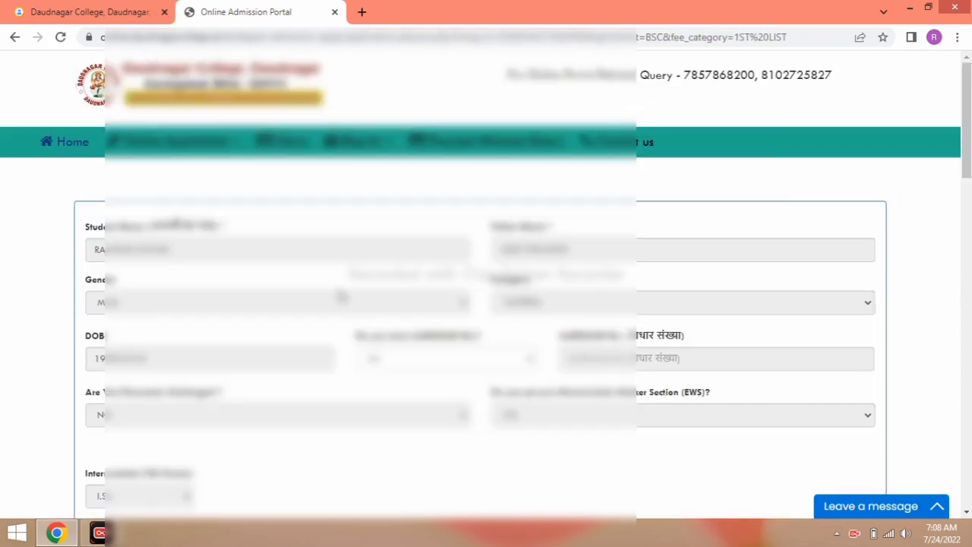
Step: Choose Debit Card as the payment method below the application preview and proceed to checkout
scroll(486, 303, down, 12)
scroll(327, 311, down, 4)
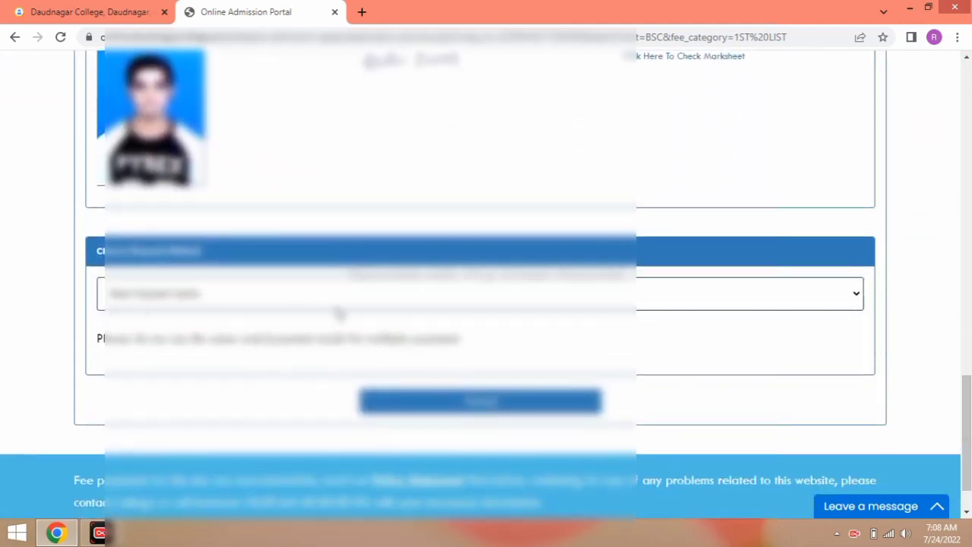
click(349, 300)
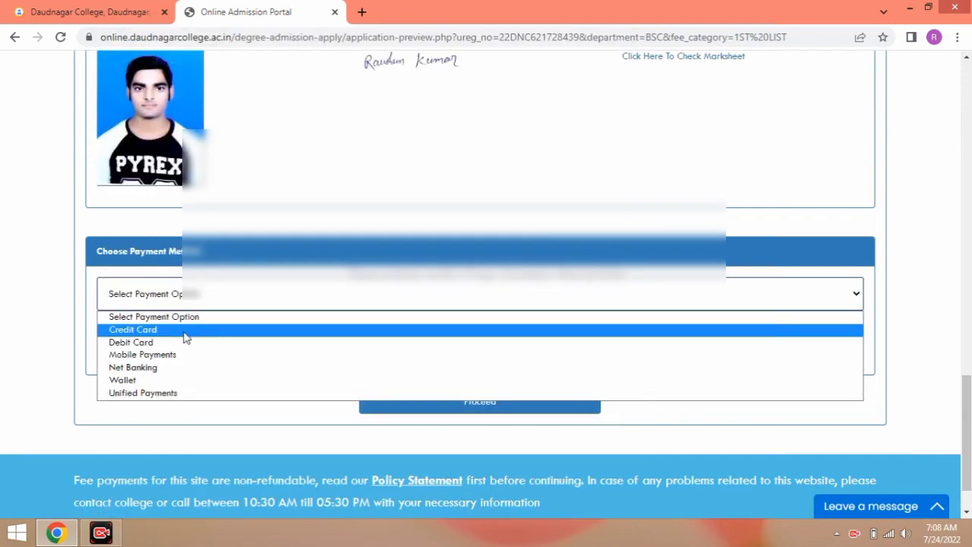
click(183, 343)
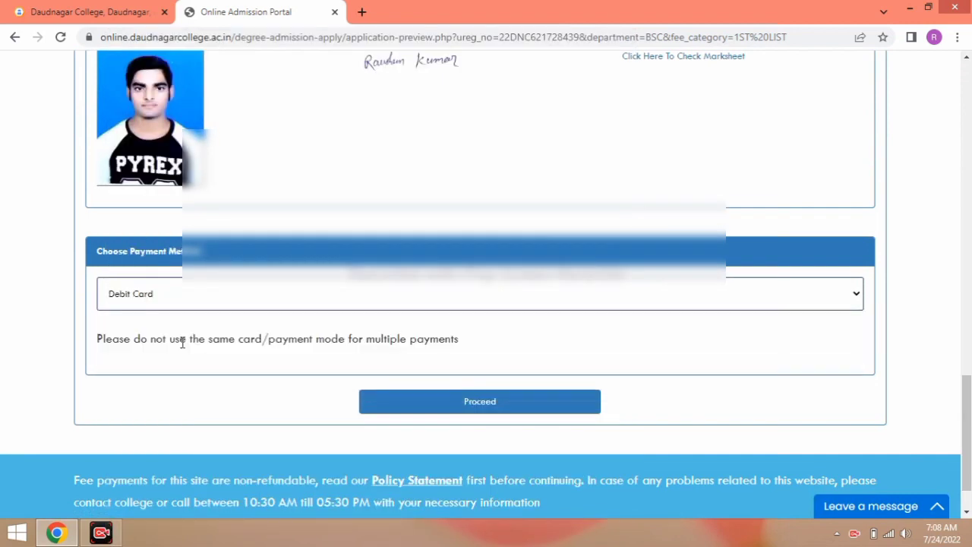
click(234, 303)
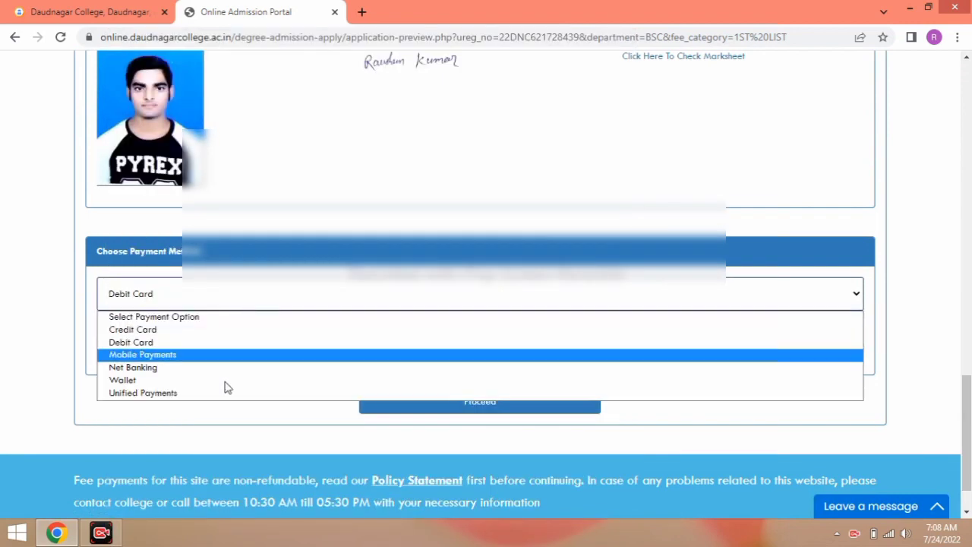
click(272, 341)
click(453, 406)
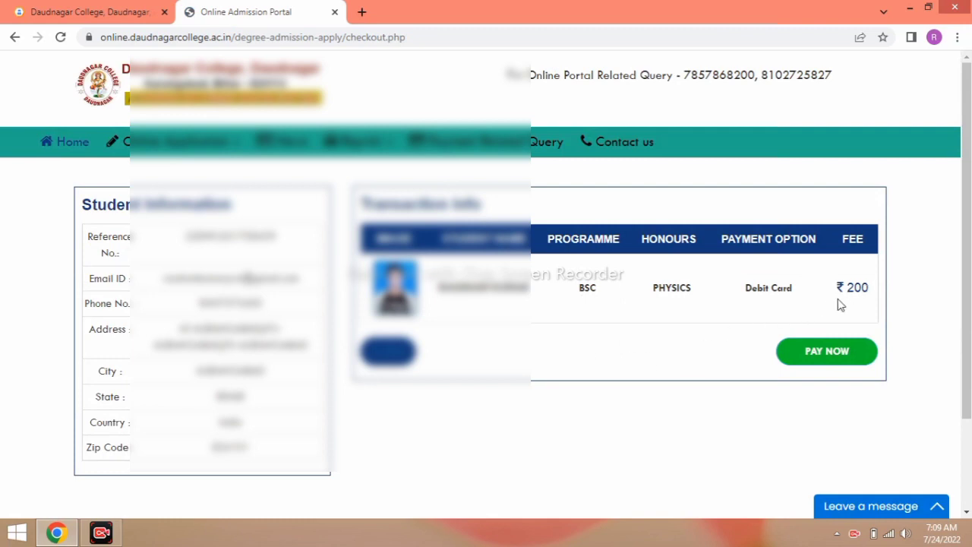
Step: Proceed to the payment gateway for the application fee and select RuPay as the accepted debit card
click(833, 358)
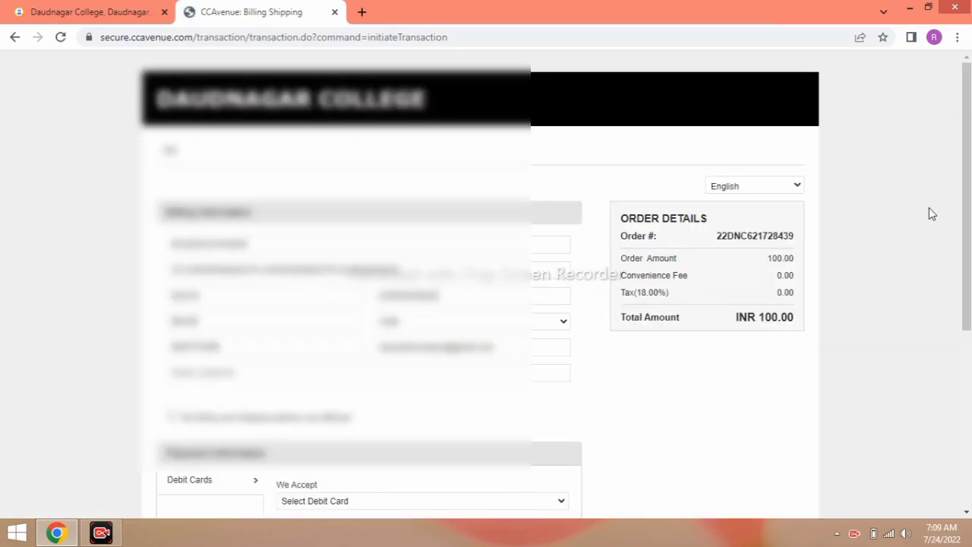
drag(966, 211, 969, 298)
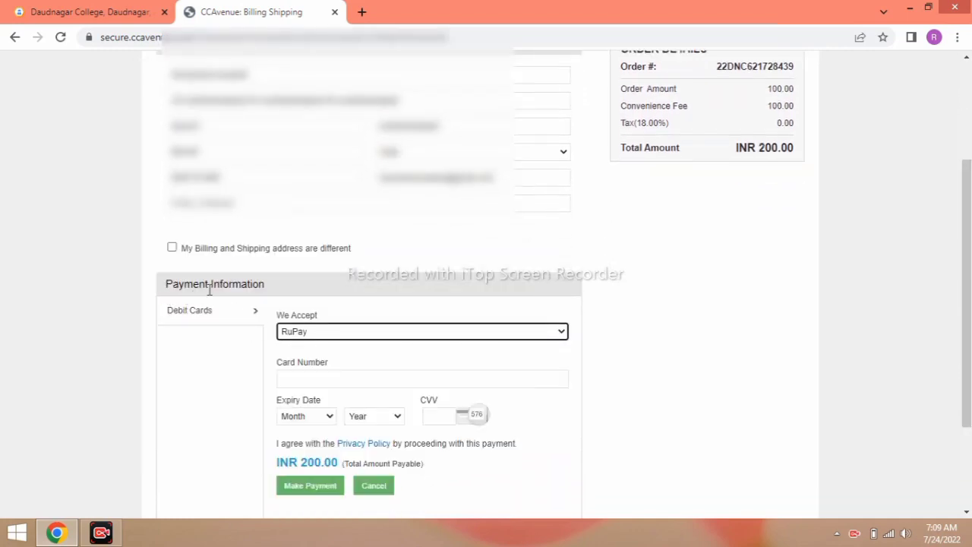
scroll(746, 275, up, 1)
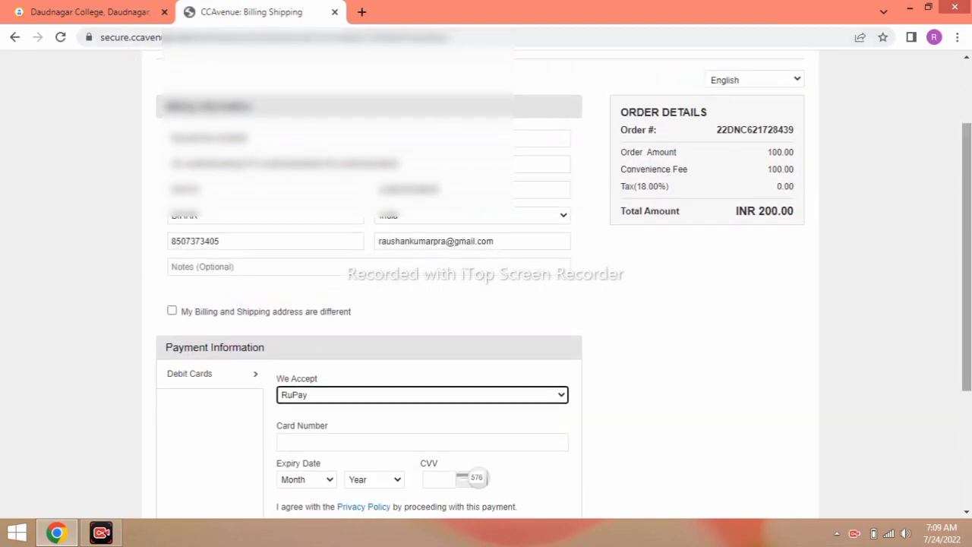
Step: Look through the accepted debit card types, keep RuPay, and activate the empty card number field
scroll(933, 312, down, 3)
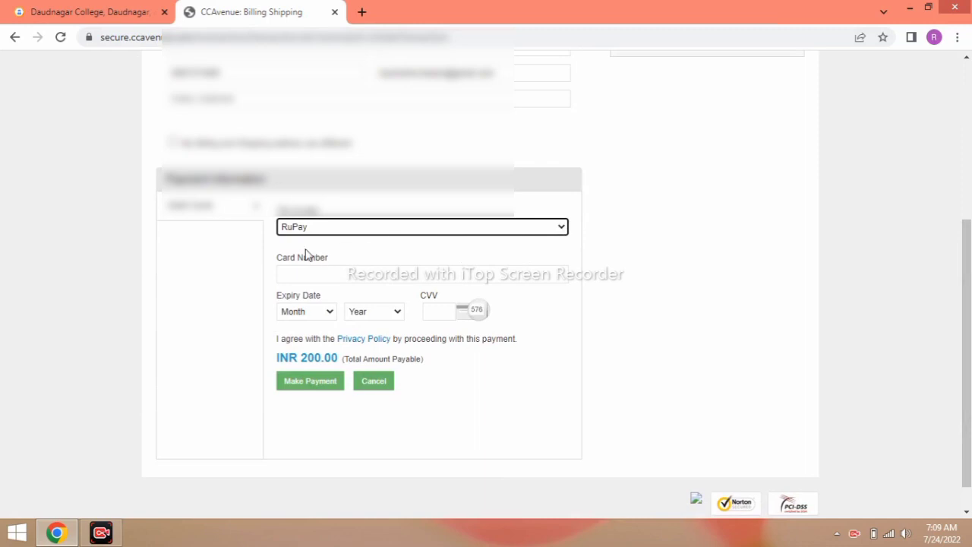
click(334, 231)
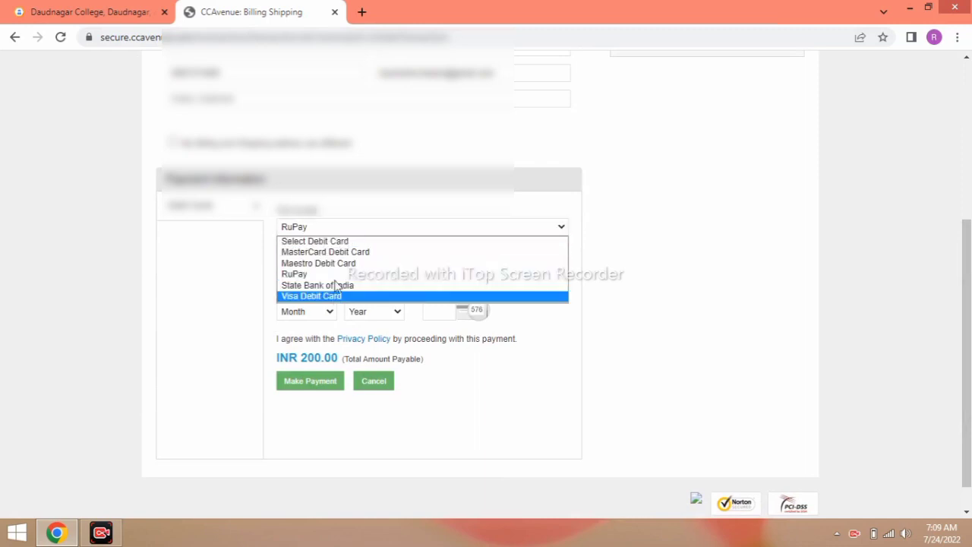
click(287, 322)
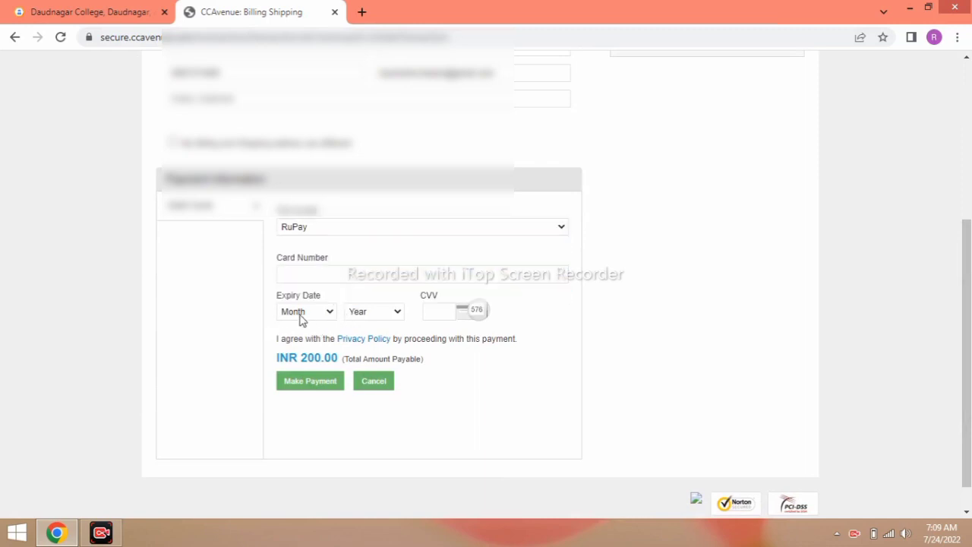
click(338, 275)
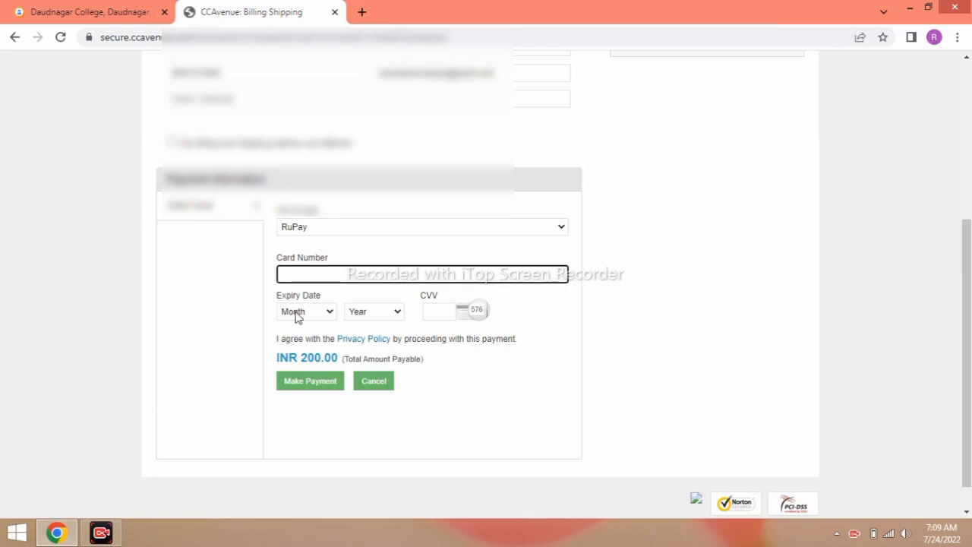